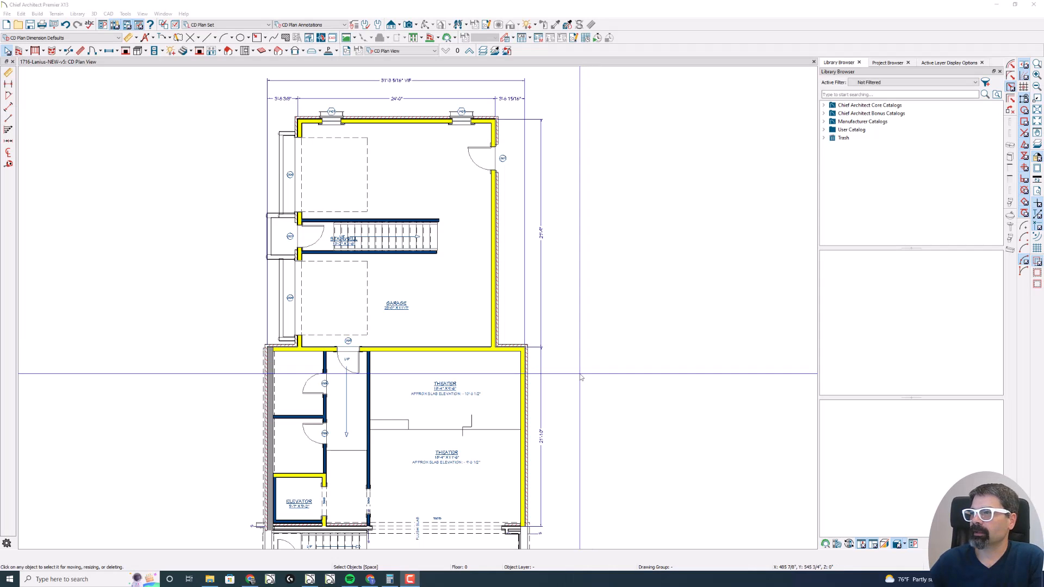
# - Review the floor 0 garage and theater plan, compare it with floor 1, and return to floor 0
pyautogui.moveTo(550, 195); pyautogui.dragTo(555, 160, button='middle')
pyautogui.scroll(-5, 555, 163)
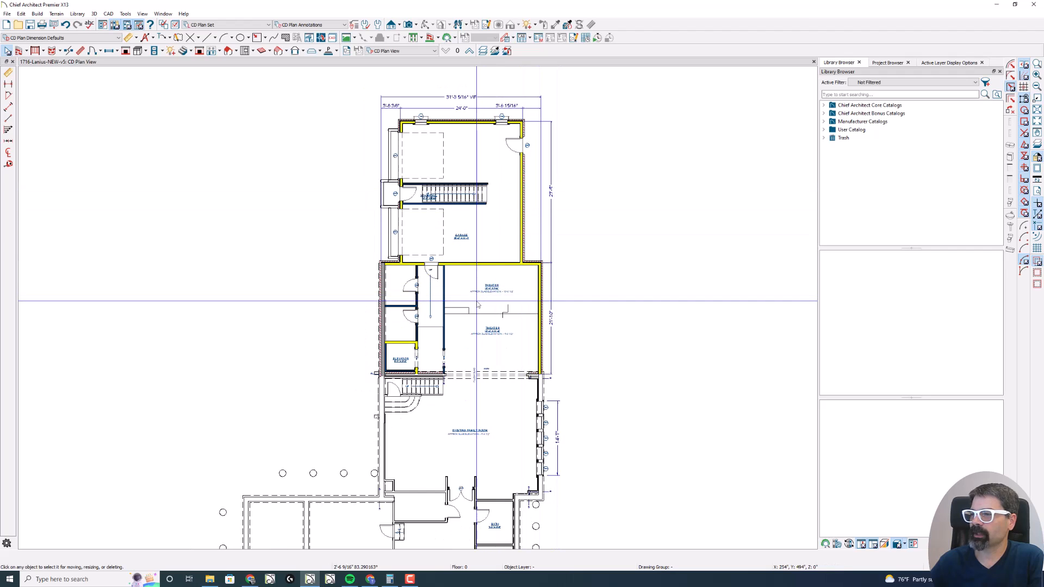
pyautogui.scroll(2, 478, 303)
pyautogui.scroll(1, 473, 370)
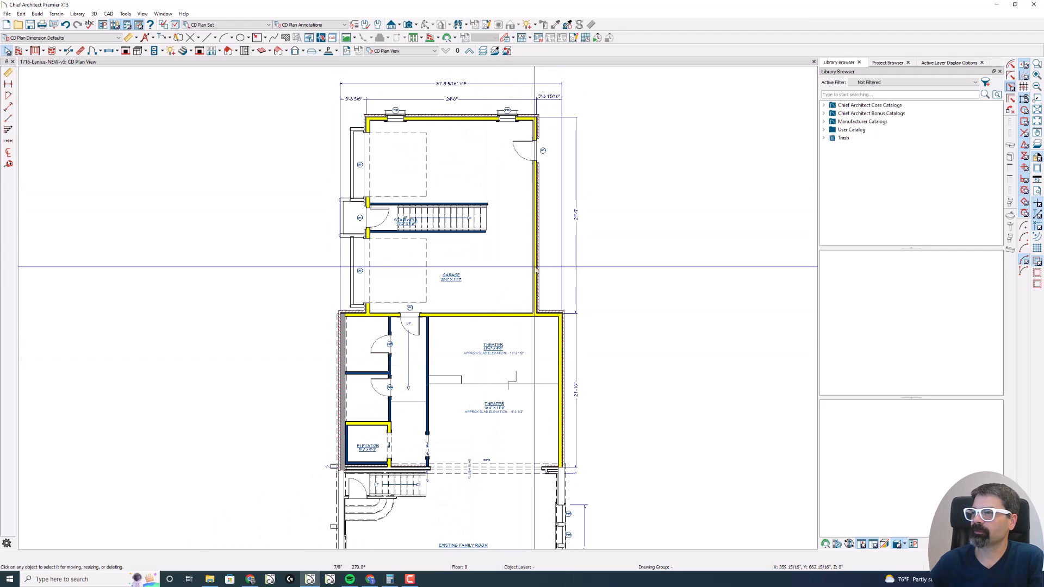
pyautogui.click(469, 51)
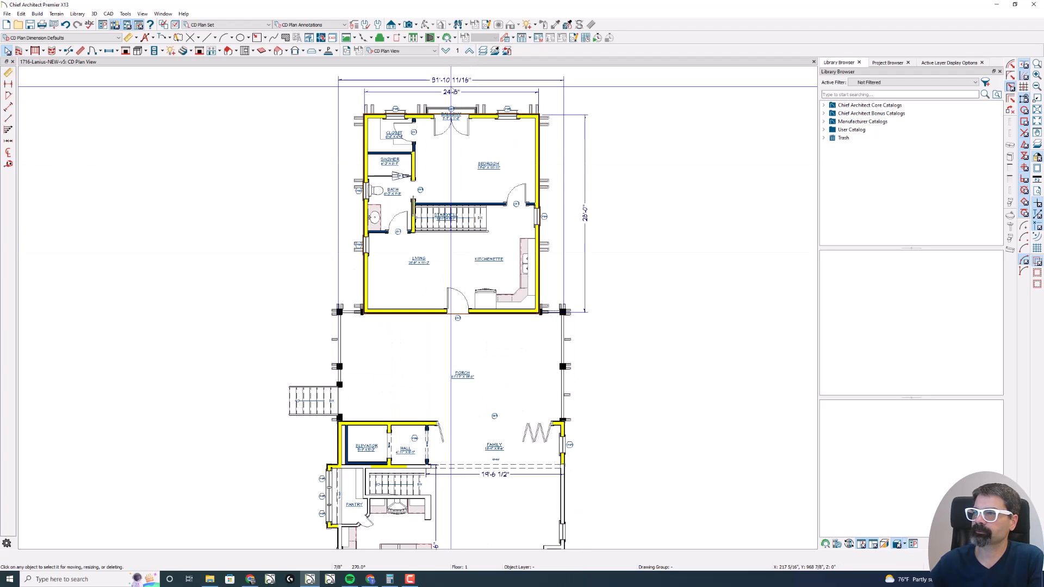
pyautogui.click(446, 50)
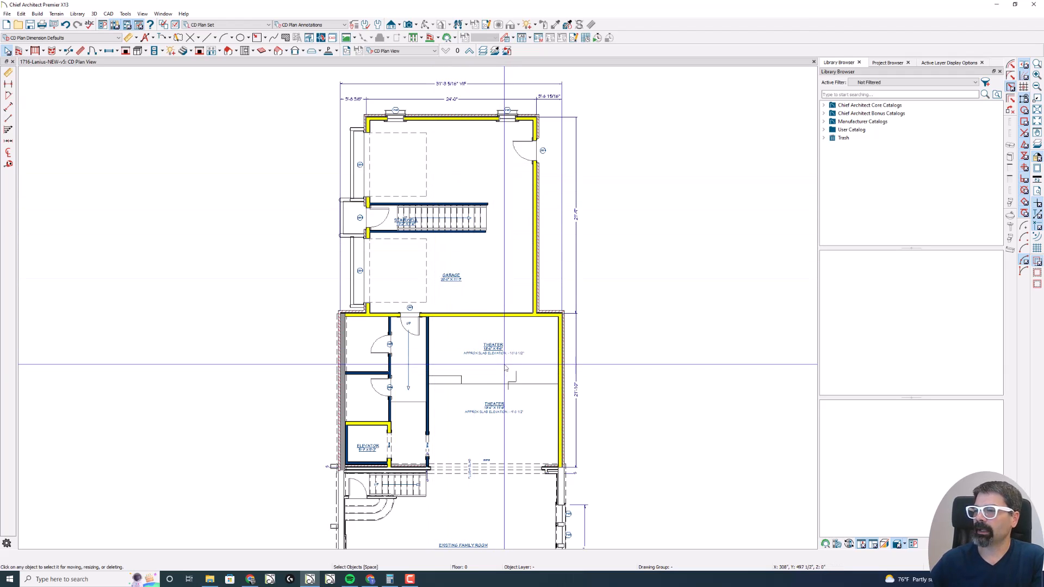
# - Make the seven garage and theater walls, including the dividing wall, pony walls with 10" CMU (block) Stem Wall-NEW as the lower wall type
pyautogui.click(354, 315)
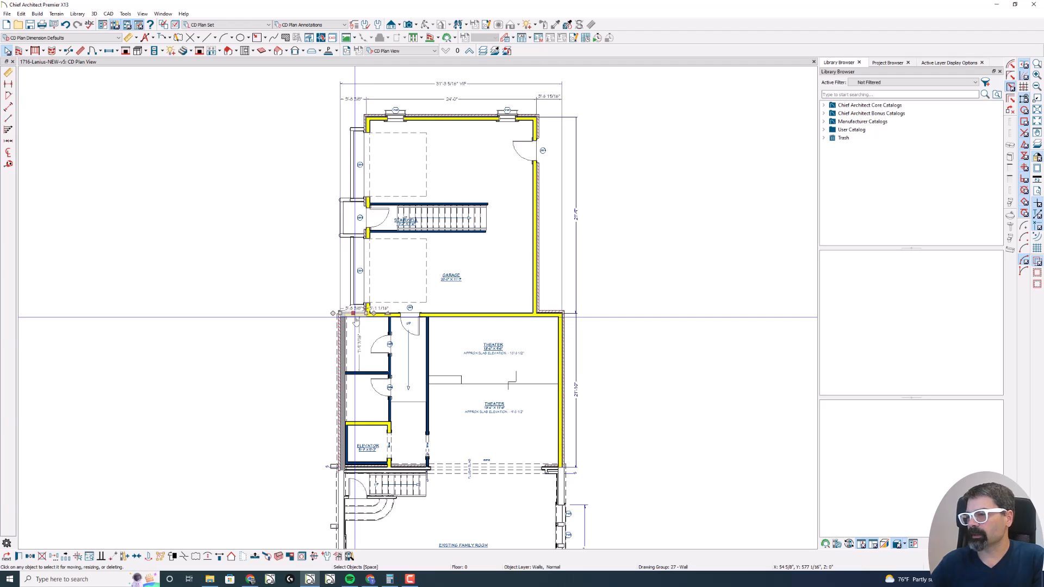
pyautogui.keyDown('shift'); pyautogui.click(368, 233); pyautogui.keyUp('shift')
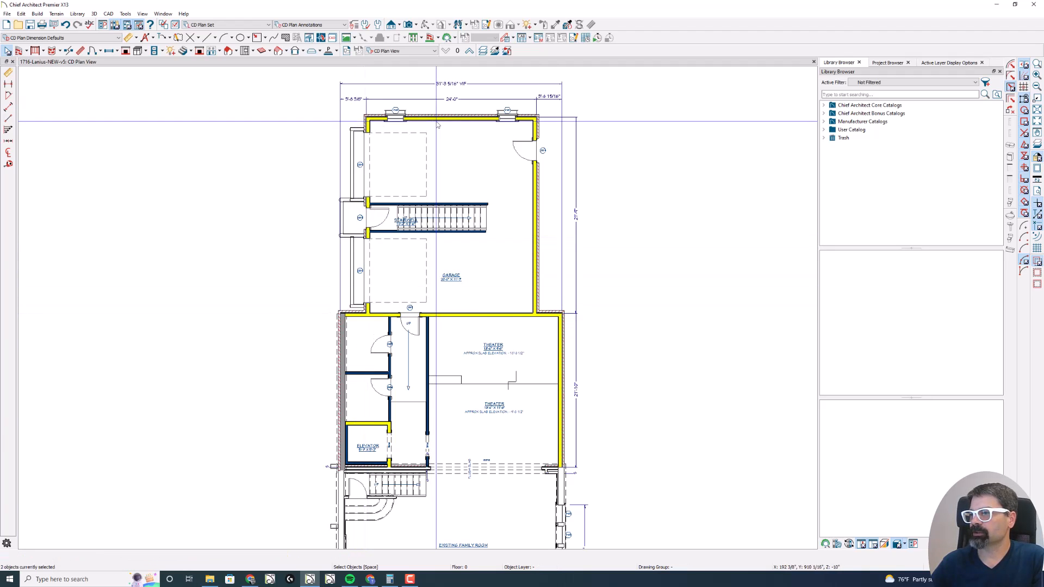
pyautogui.keyDown('shift'); pyautogui.click(427, 118); pyautogui.keyUp('shift')
pyautogui.keyDown('shift'); pyautogui.click(536, 249); pyautogui.keyUp('shift')
pyautogui.keyDown('shift'); pyautogui.click(546, 314); pyautogui.keyUp('shift')
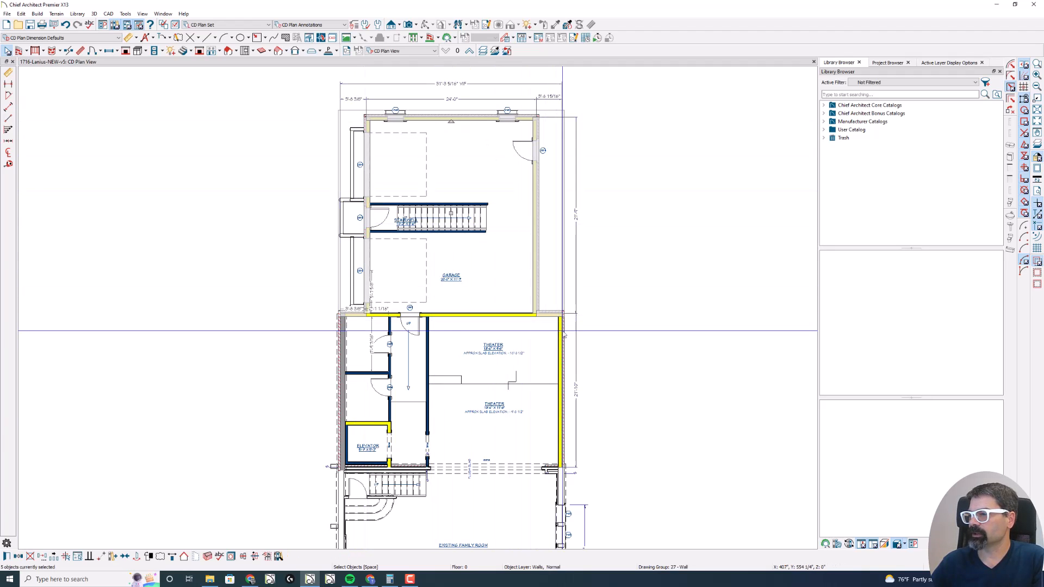
pyautogui.keyDown('shift'); pyautogui.click(562, 330); pyautogui.keyUp('shift')
pyautogui.keyDown('shift'); pyautogui.click(463, 315); pyautogui.keyUp('shift')
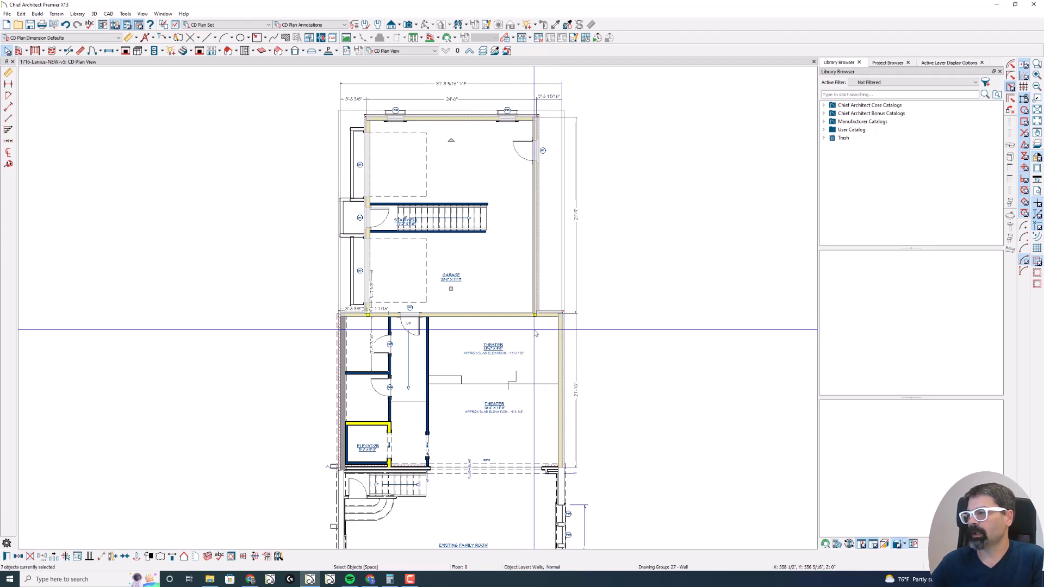
pyautogui.hotkey('ctrl', 'e')
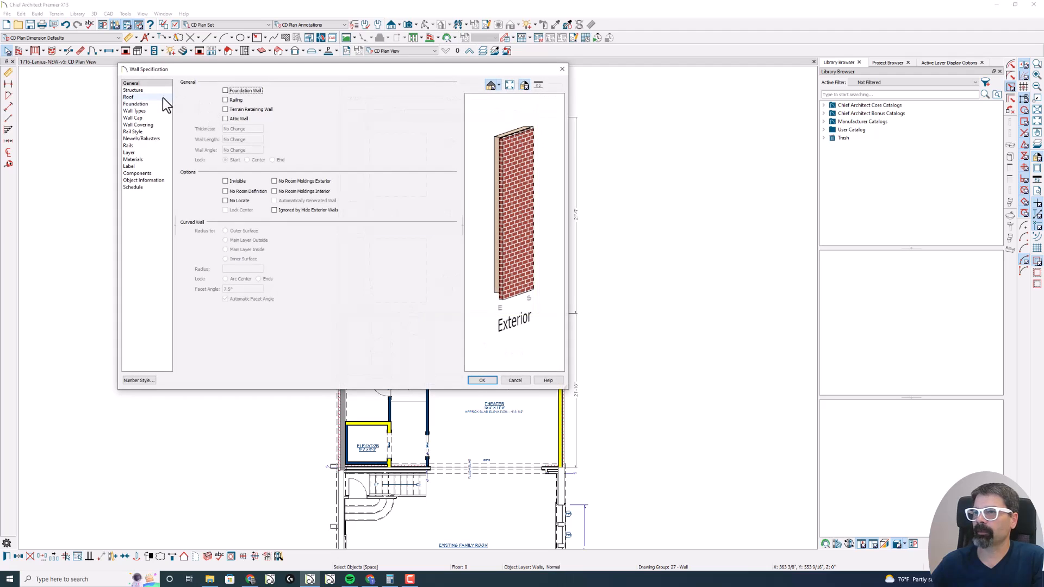
pyautogui.click(157, 111)
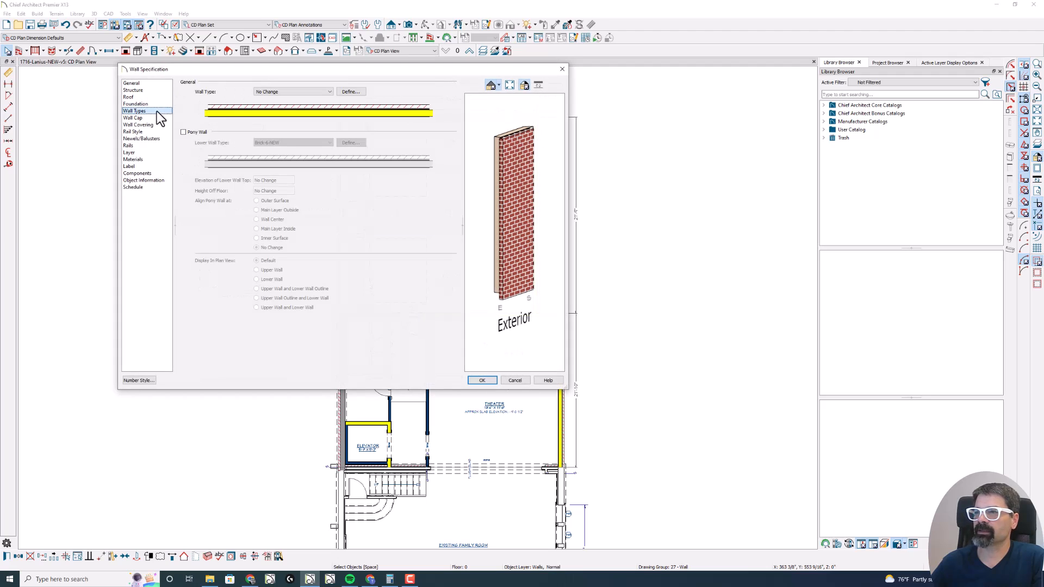
pyautogui.click(194, 134)
pyautogui.click(286, 143)
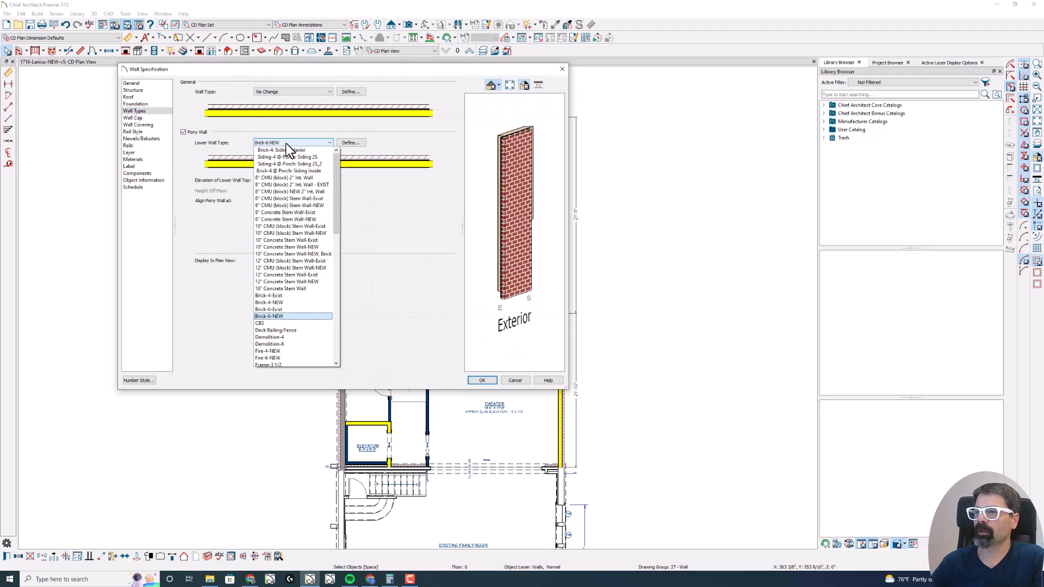
pyautogui.click(310, 233)
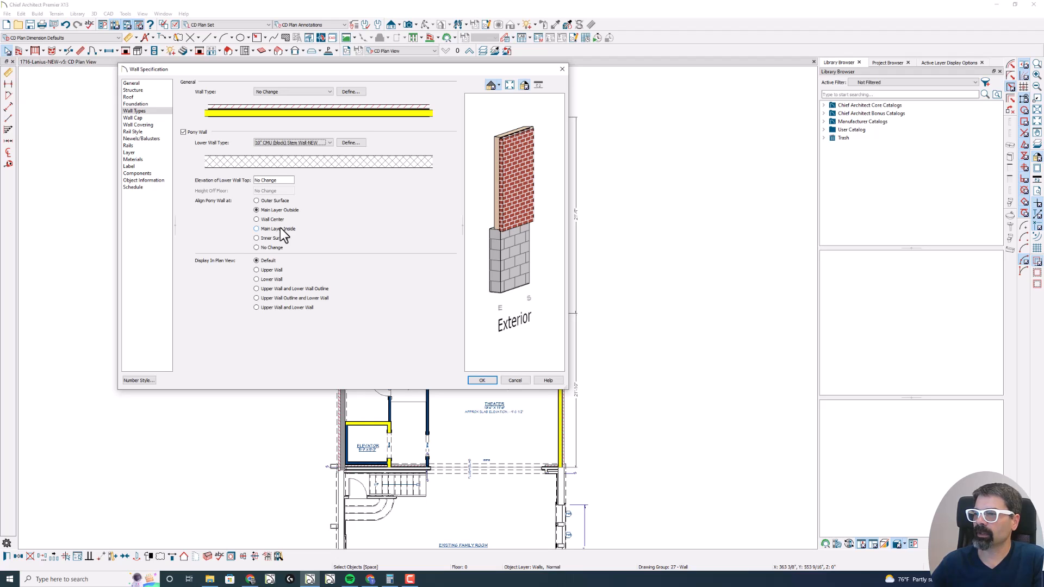
# - Align the pony walls at the outer surface and apply the wall specification
pyautogui.moveTo(502, 242); pyautogui.dragTo(549, 236)
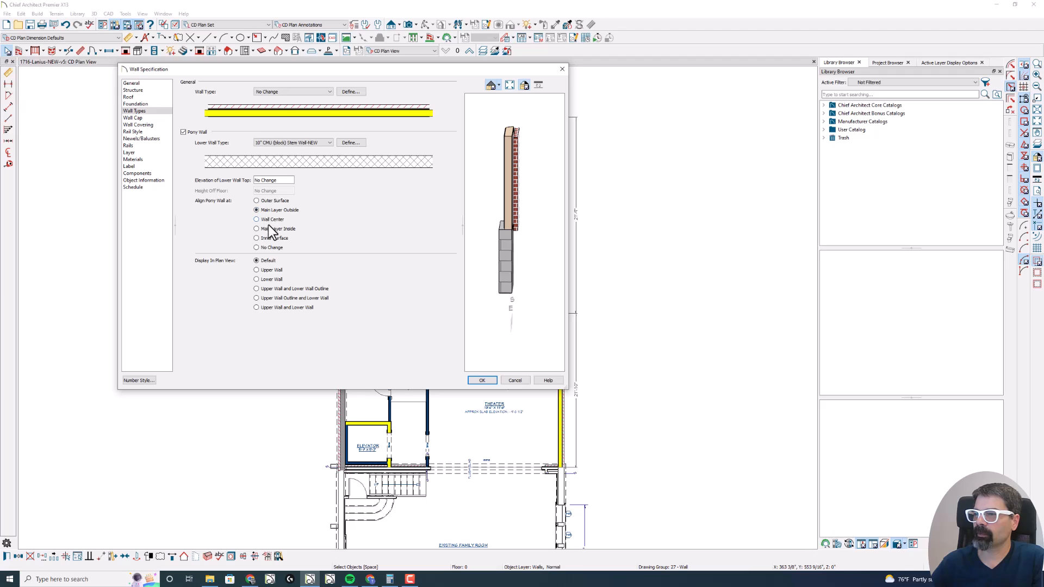
pyautogui.click(270, 200)
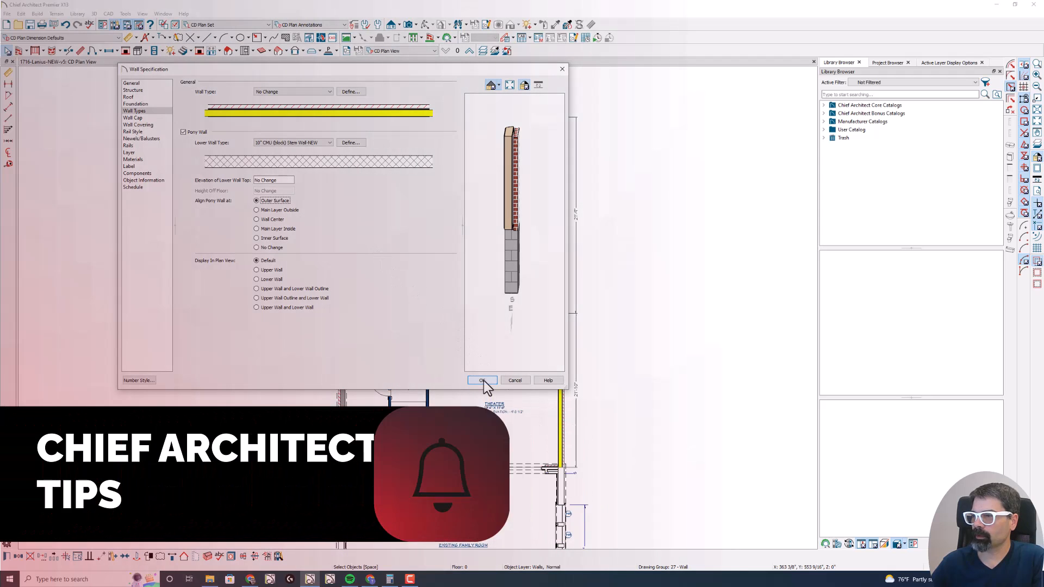
pyautogui.click(483, 381)
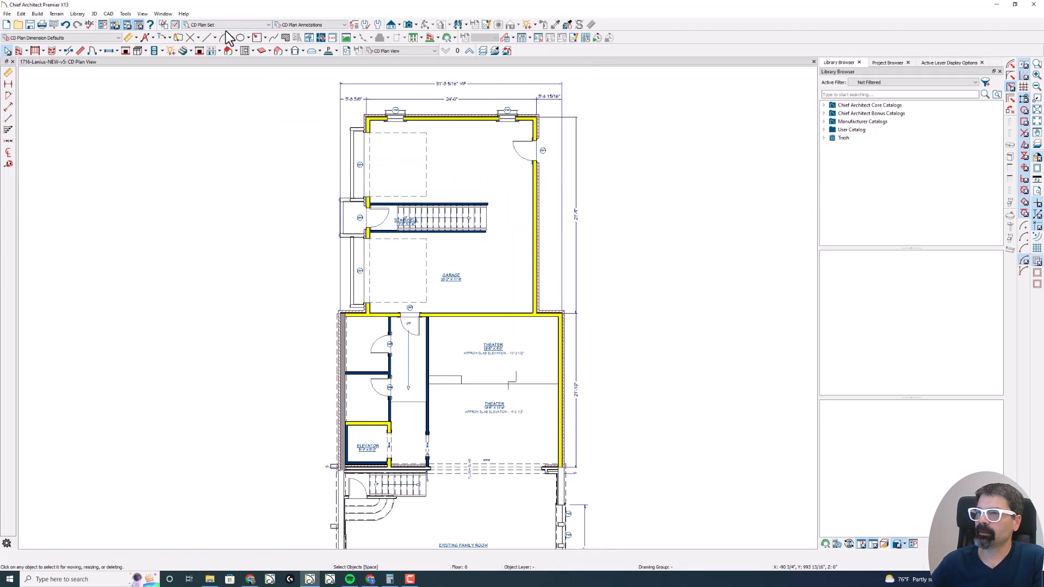
# - Switch the active layer set of the plan to Foundation Set
pyautogui.click(385, 51)
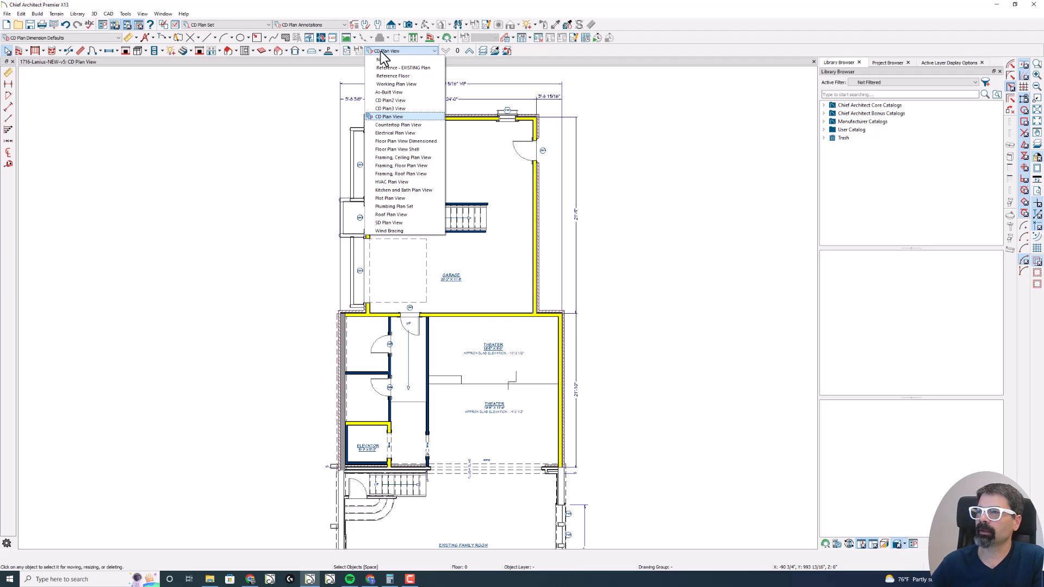
pyautogui.click(321, 26)
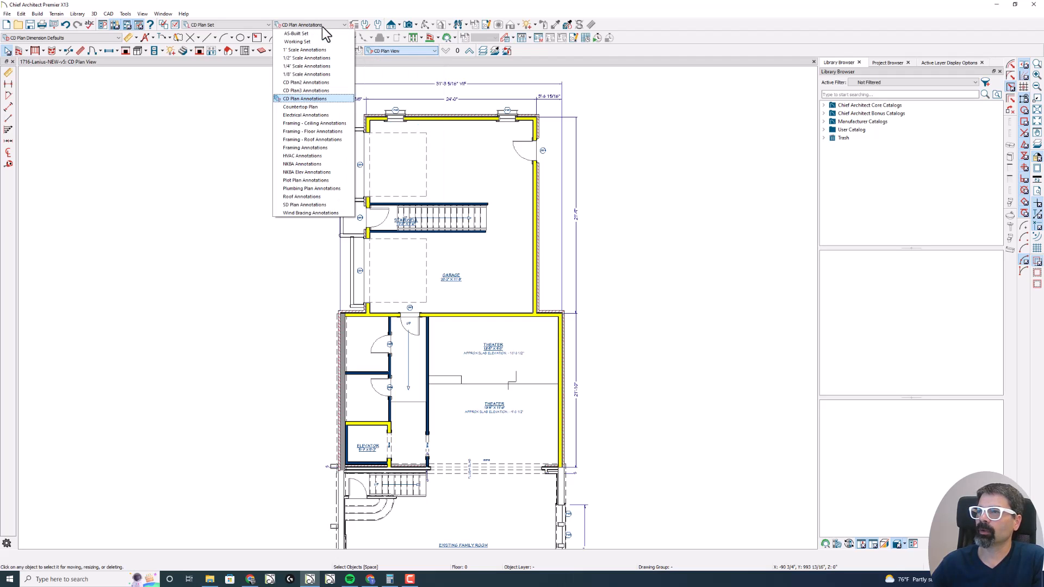
pyautogui.click(234, 27)
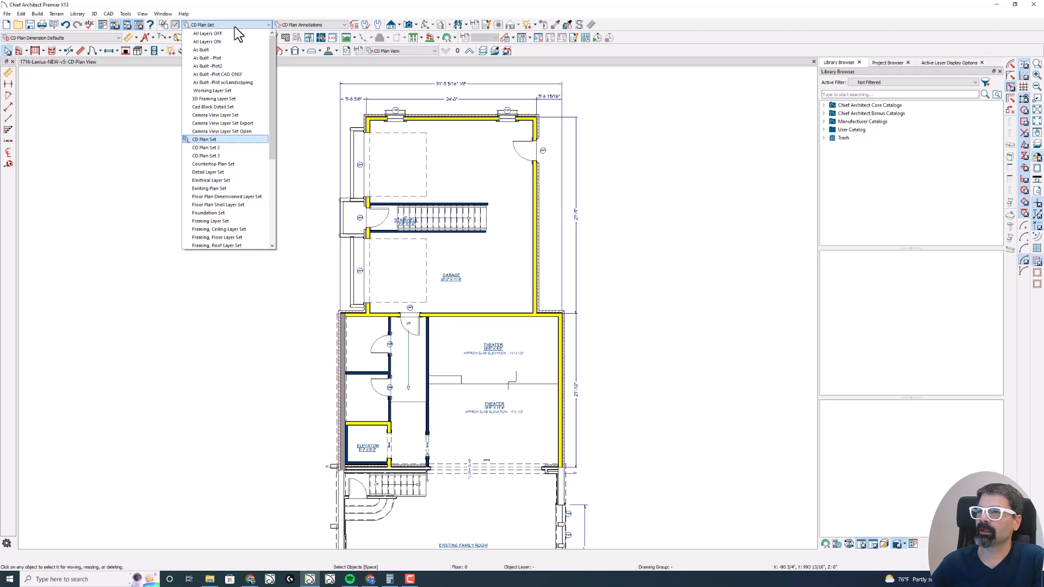
pyautogui.click(327, 15)
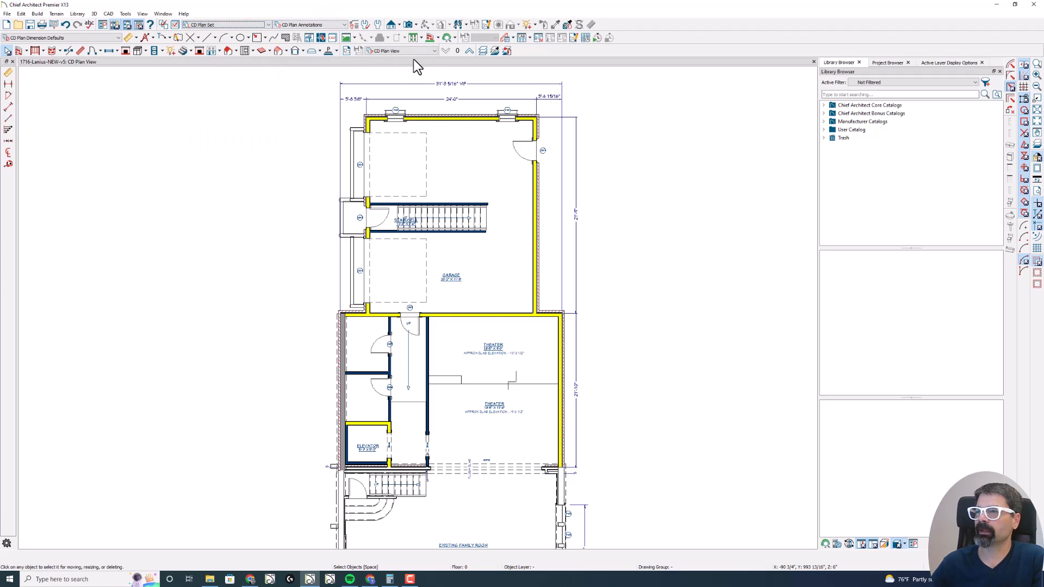
pyautogui.click(237, 24)
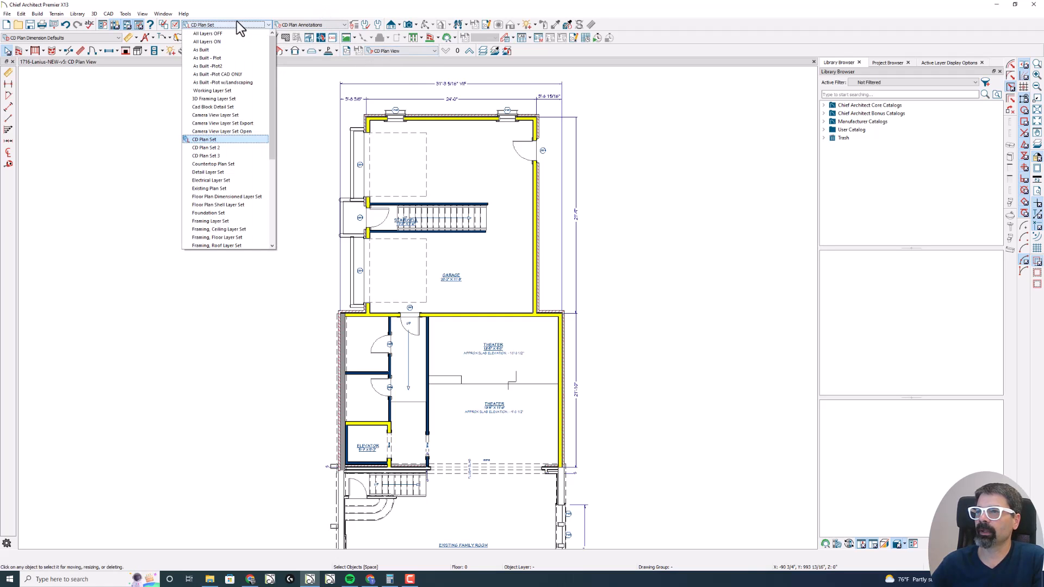
pyautogui.click(236, 214)
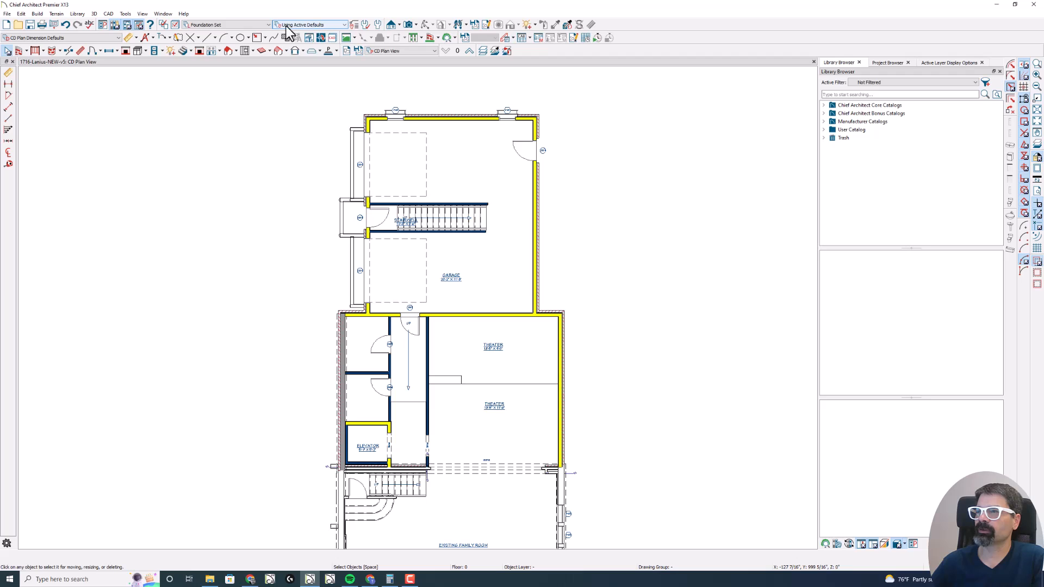
# - Create a new default set named Foundation Plan Annotations, based on the 1/4" Scale Annotations set
pyautogui.click(329, 25)
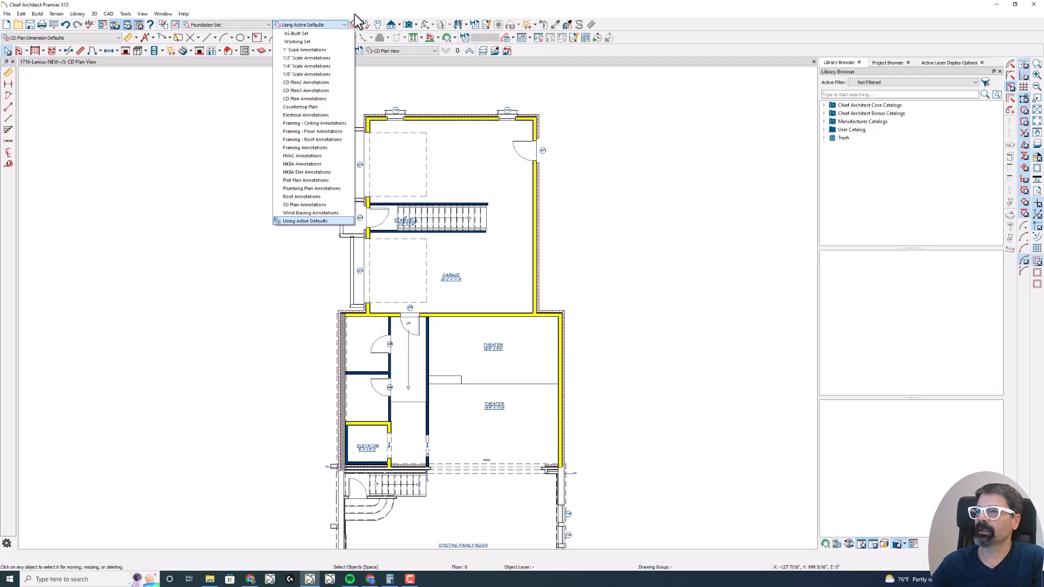
pyautogui.click(357, 27)
pyautogui.click(354, 25)
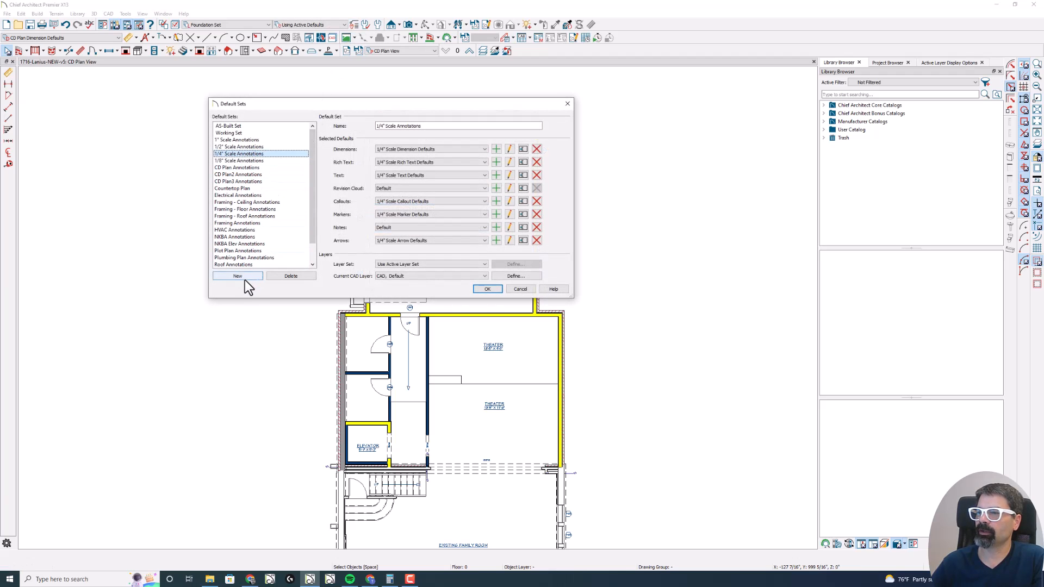
pyautogui.click(243, 276)
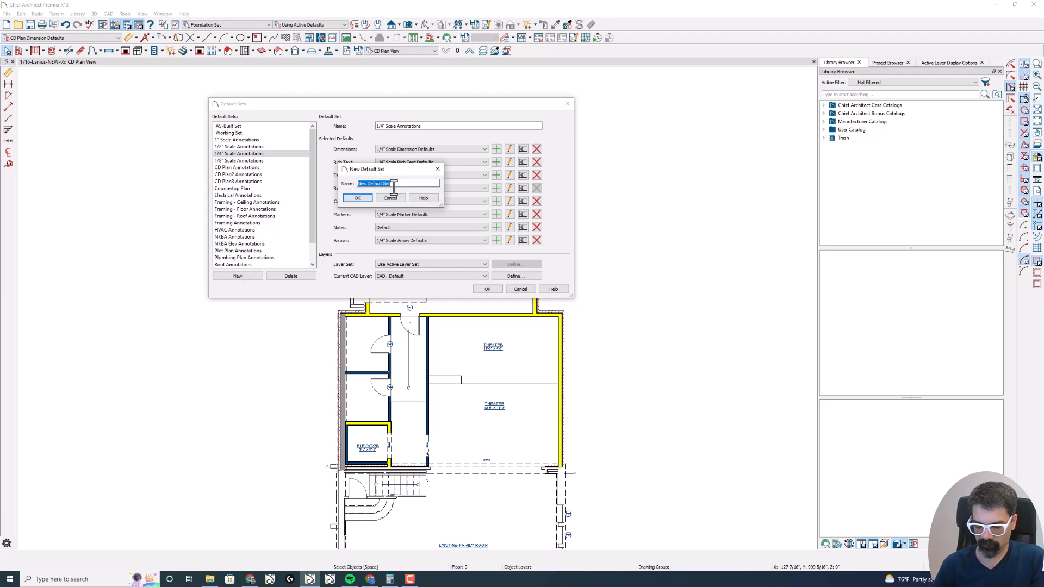
pyautogui.write('Foundation Plan Annotations')
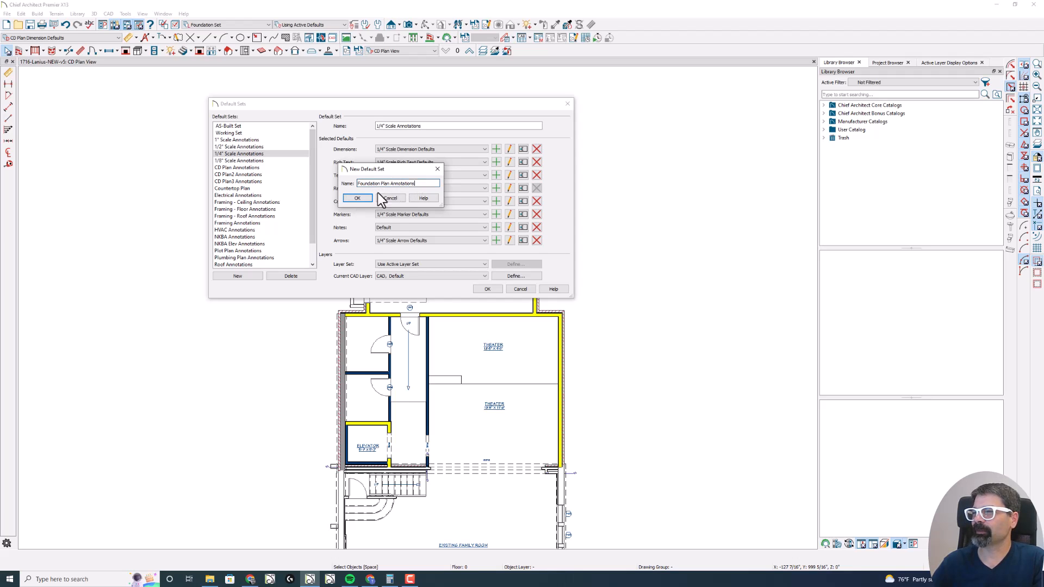
pyautogui.click(356, 198)
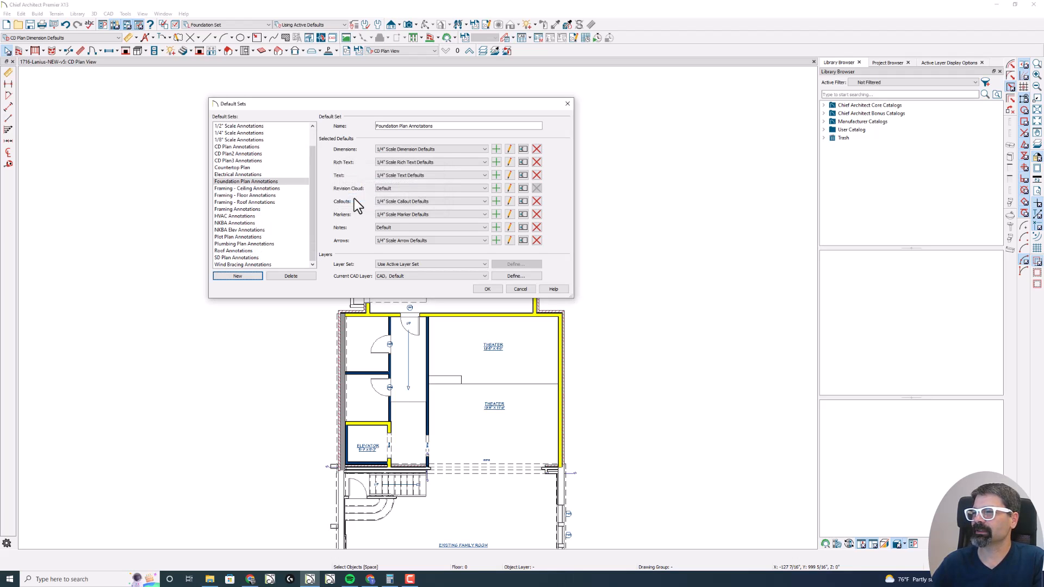
# - Assign Foundation Dimension Defaults and Foundation Rich Text Defaults to the Foundation Plan Annotations set
pyautogui.click(439, 148)
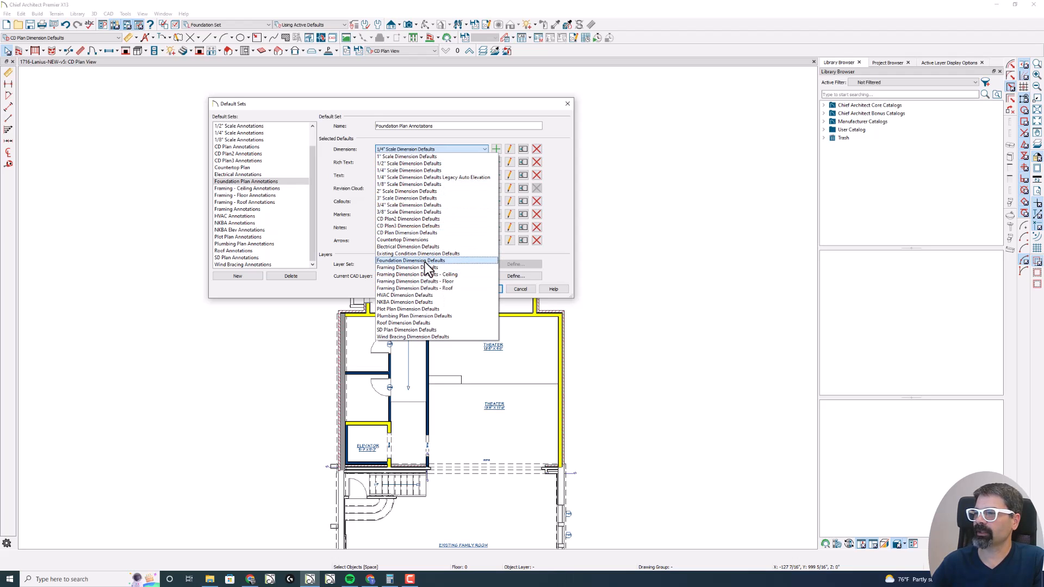
pyautogui.click(426, 261)
pyautogui.click(415, 162)
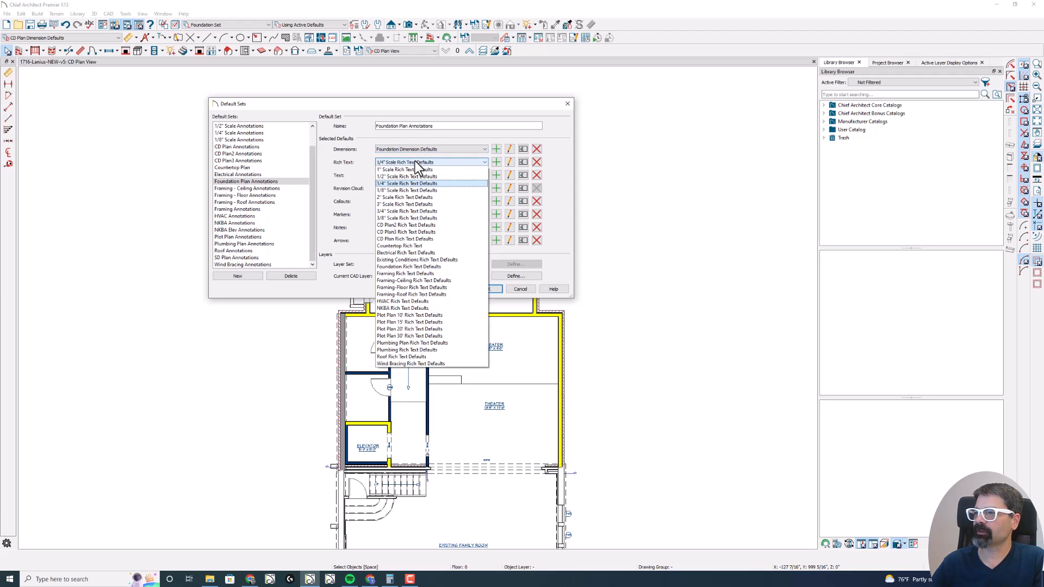
pyautogui.click(417, 266)
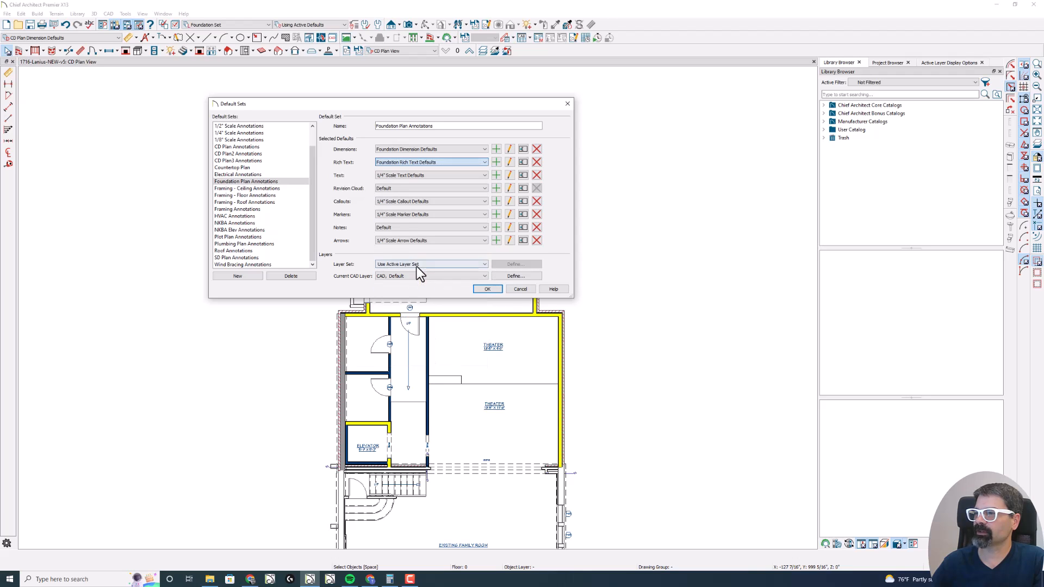
# - Create a new text default named Foundation Text Defaults from the 1/4" Scale Text Defaults
pyautogui.click(408, 176)
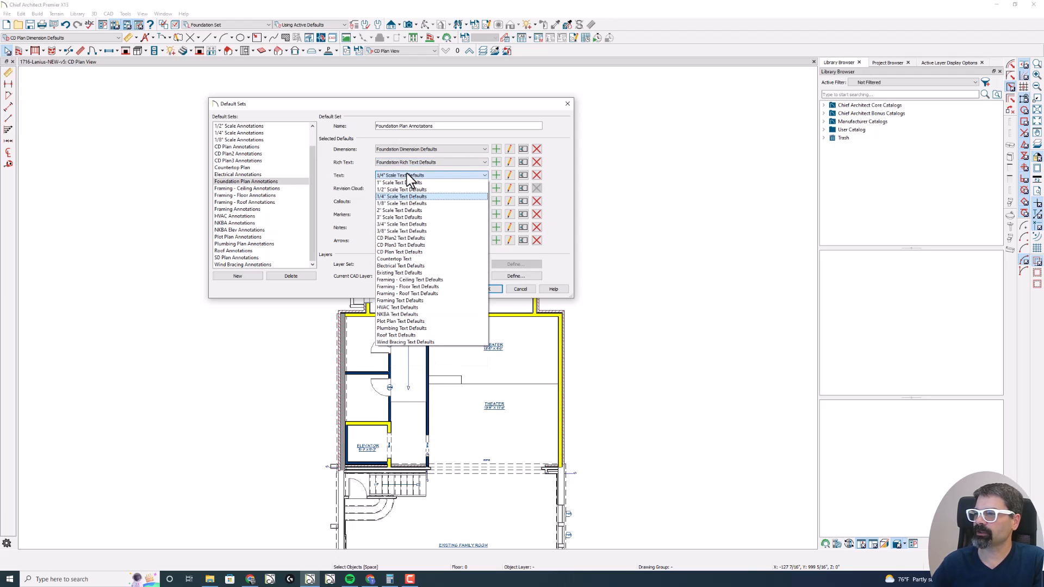
pyautogui.click(496, 175)
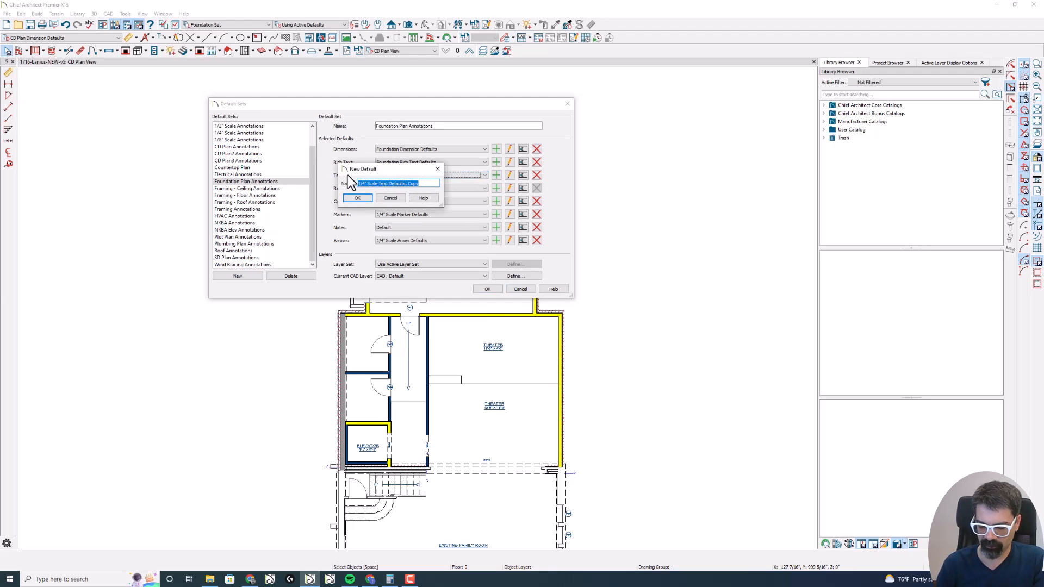
pyautogui.write('Foundation Text')
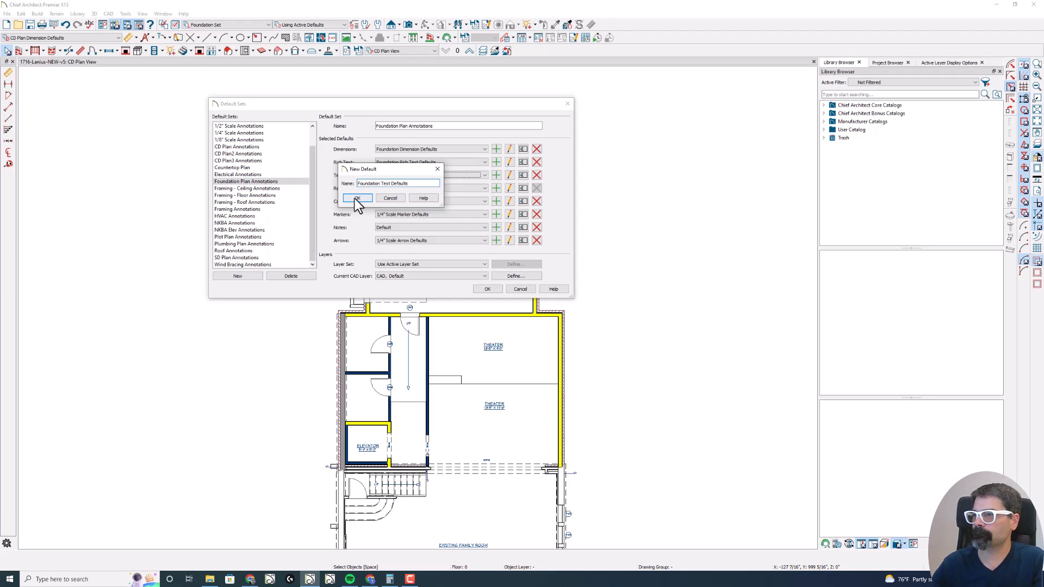
pyautogui.click(357, 198)
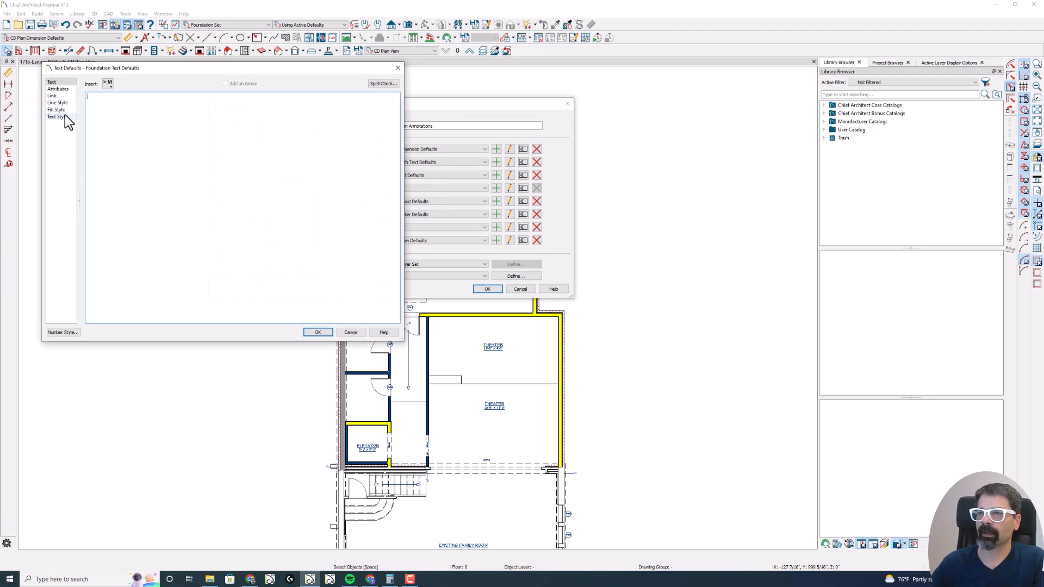
# - Put Foundation Text Defaults on the Text, Foundation layer, review its fill and text style, and accept the settings
pyautogui.click(68, 88)
pyautogui.click(66, 96)
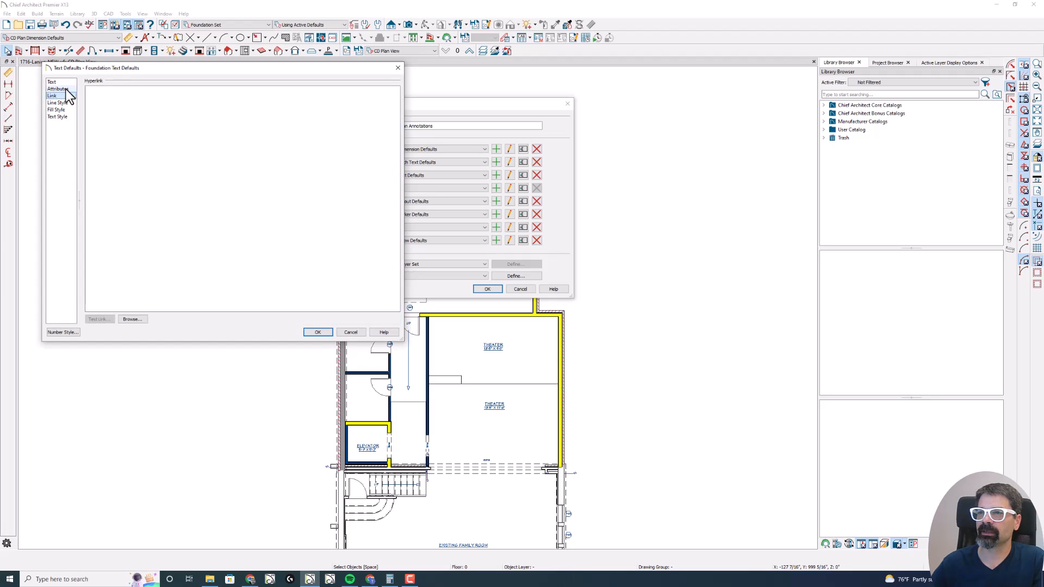
pyautogui.click(66, 89)
pyautogui.click(65, 96)
pyautogui.click(63, 102)
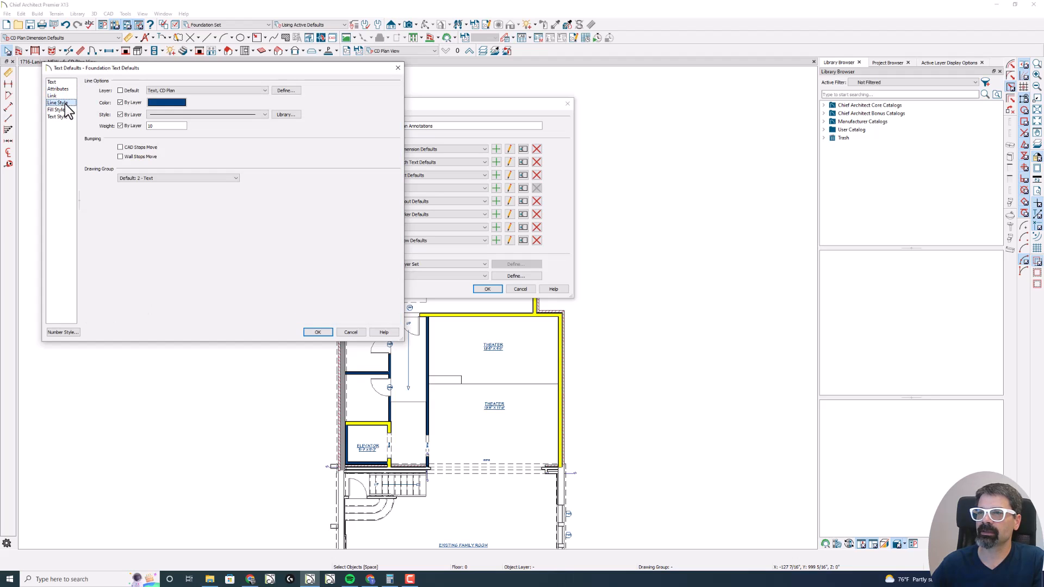
pyautogui.click(204, 91)
pyautogui.scroll(5, 201, 181)
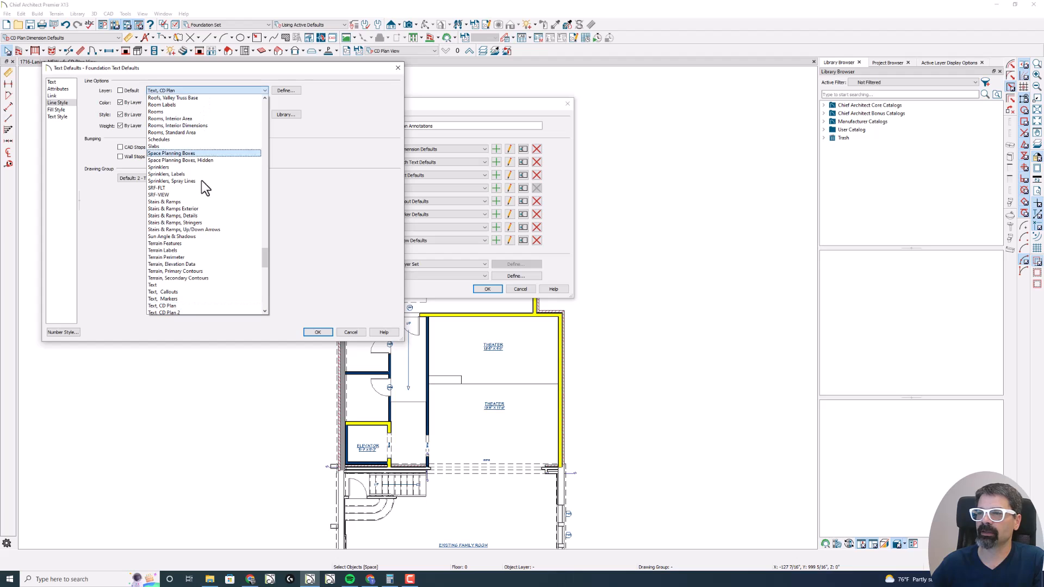
pyautogui.click(205, 265)
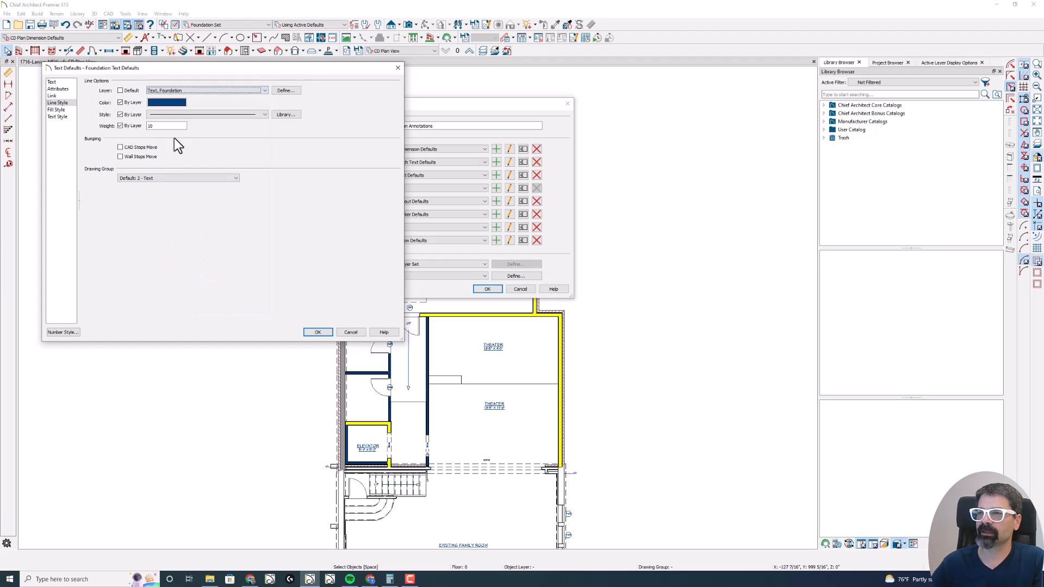
pyautogui.click(56, 109)
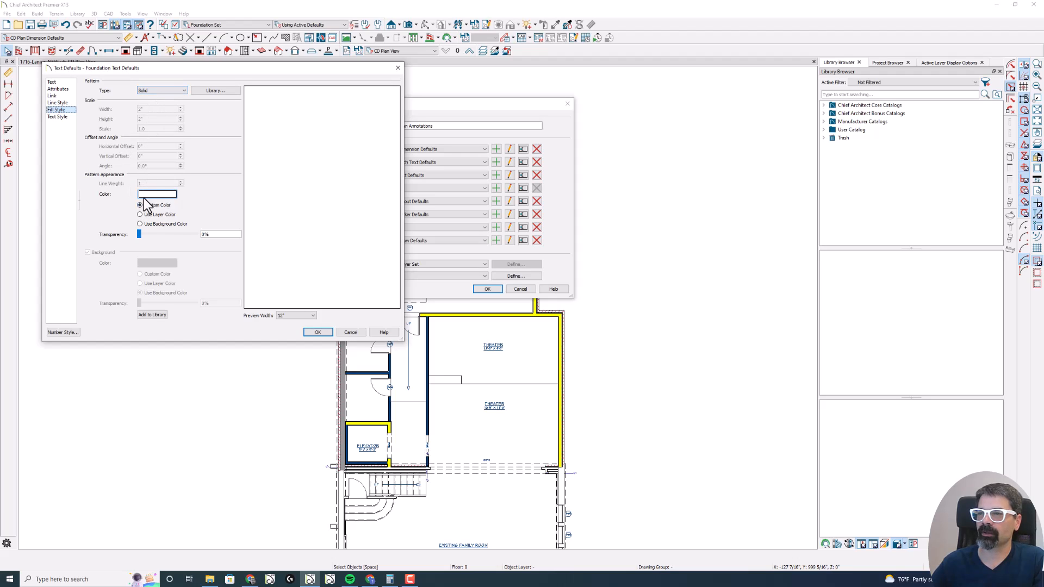
pyautogui.click(61, 117)
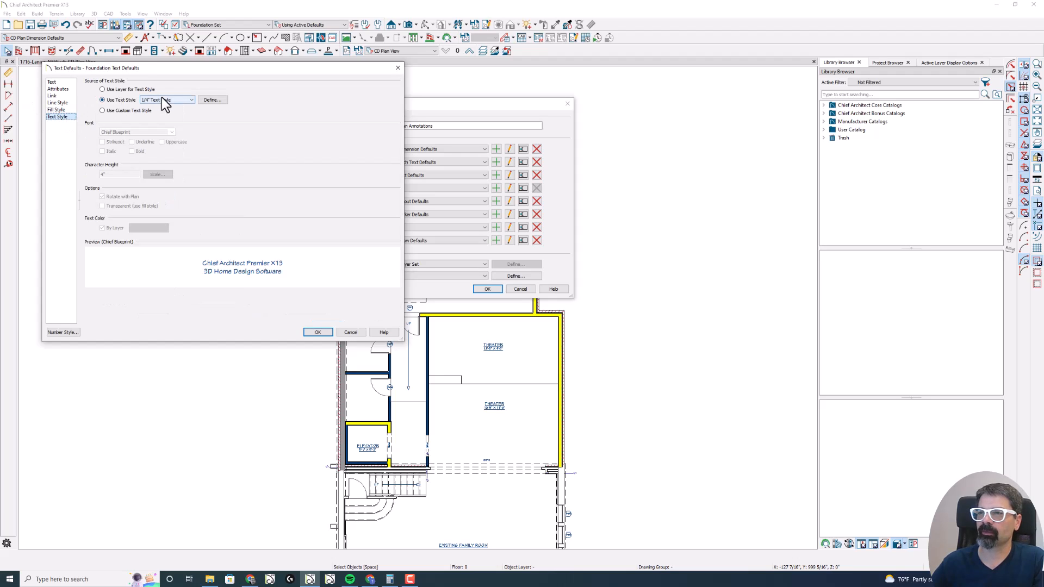
pyautogui.click(317, 332)
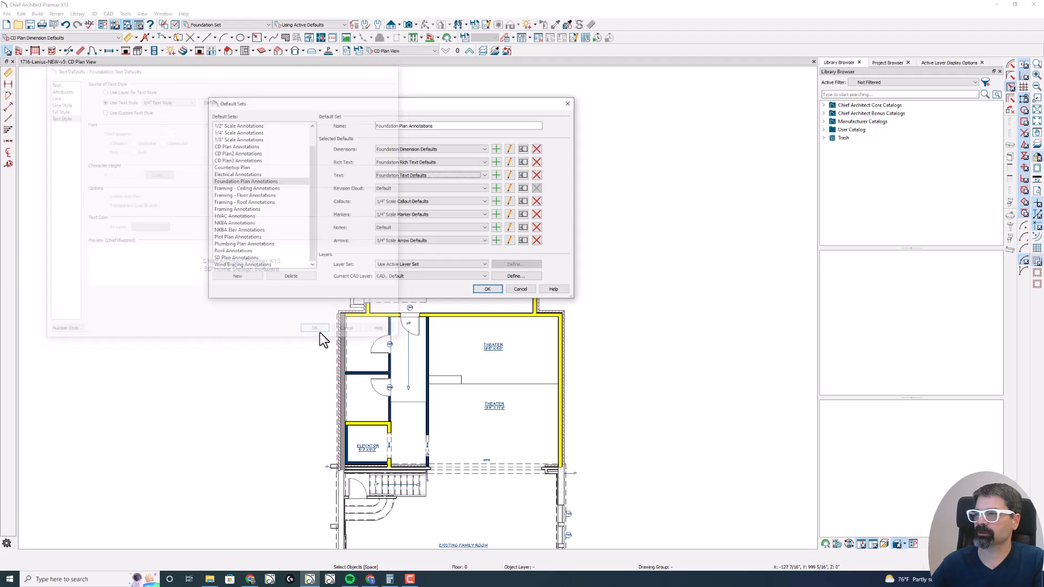
# - Link the Foundation Plan Annotations set to the Foundation Set layer set and make CAD, Foundation its current CAD layer
pyautogui.click(411, 201)
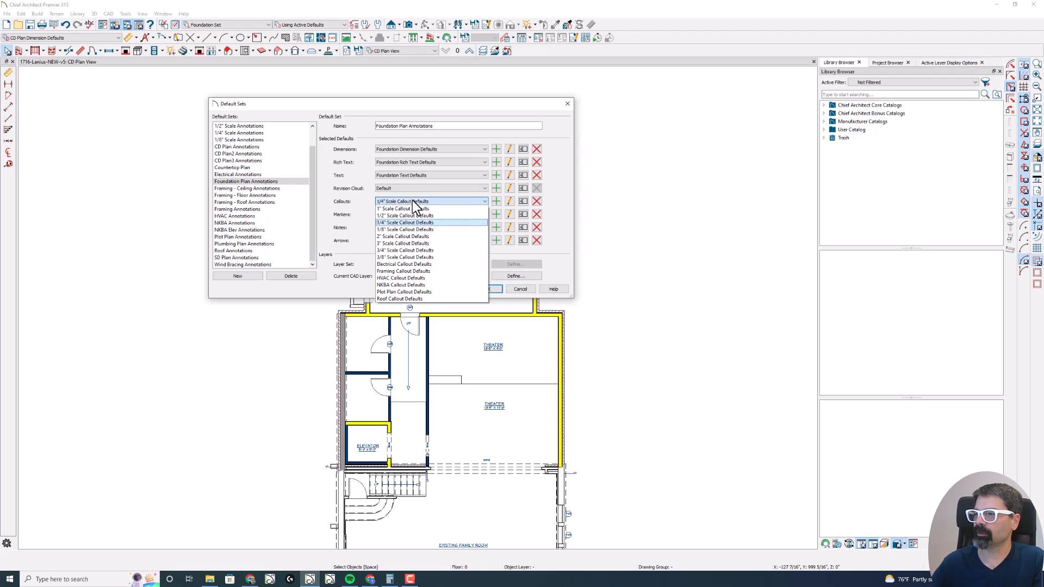
pyautogui.click(412, 201)
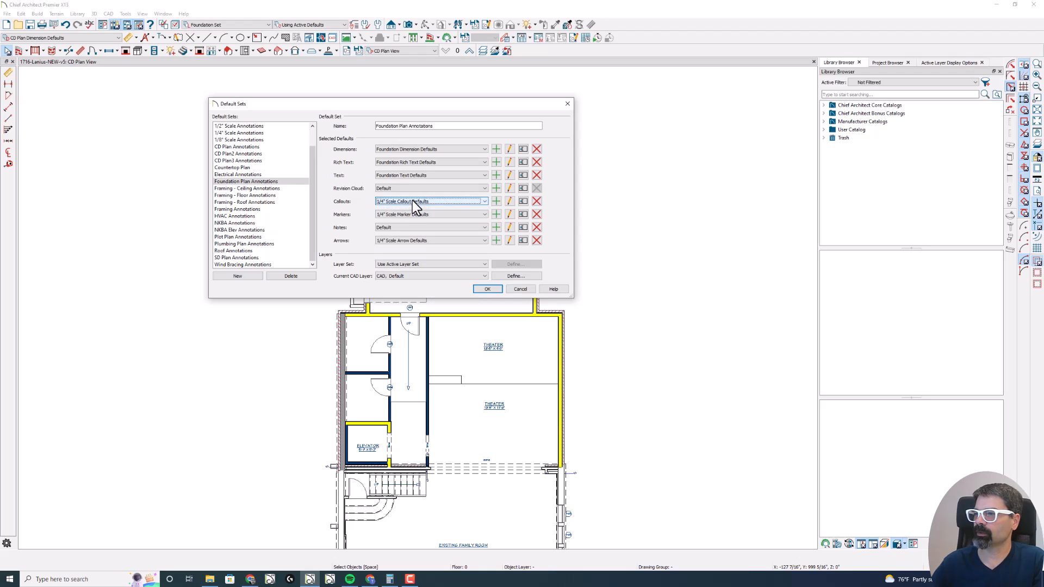
pyautogui.click(409, 266)
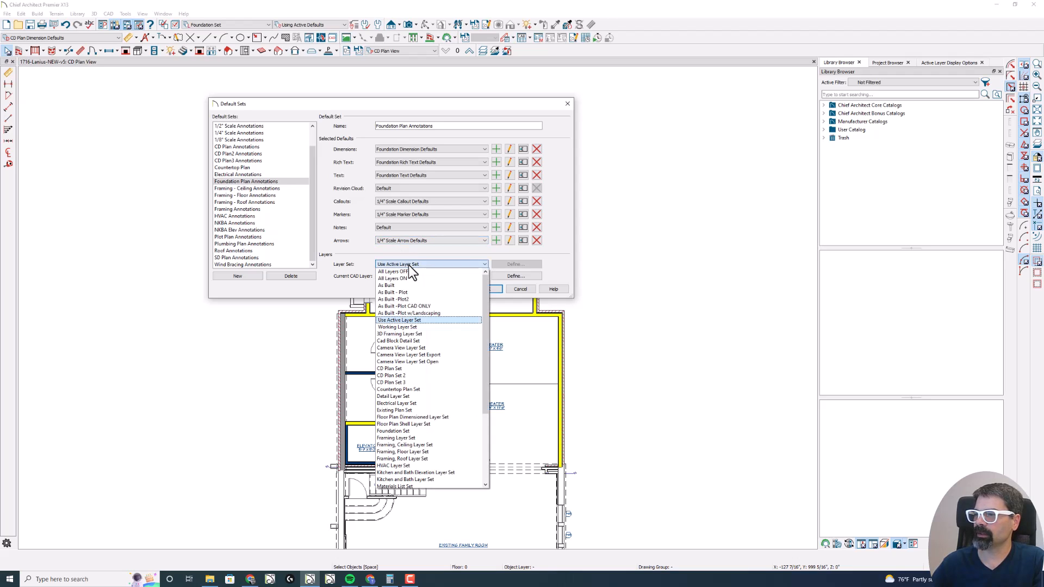
pyautogui.click(436, 429)
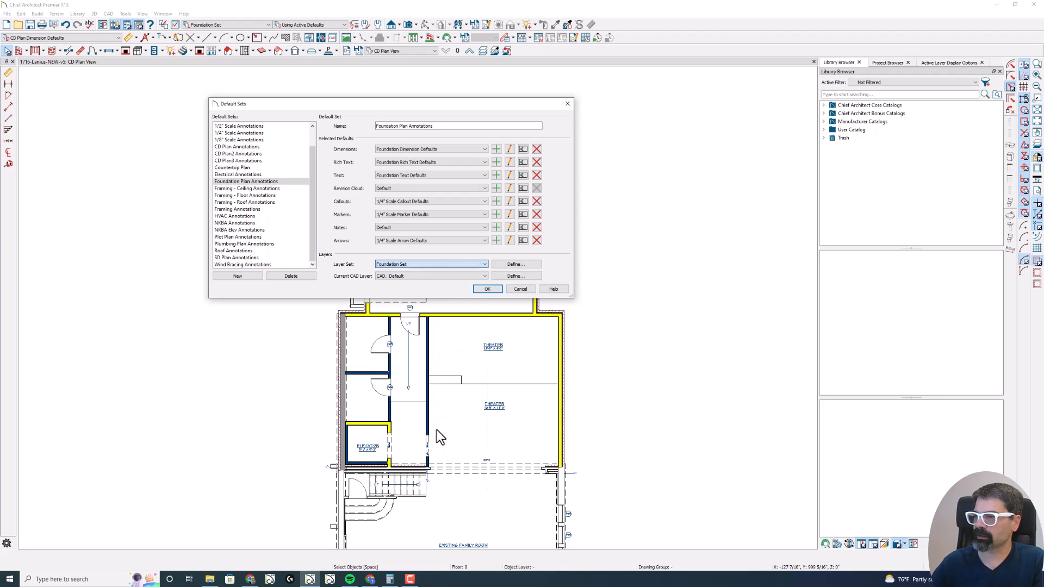
pyautogui.click(426, 276)
pyautogui.scroll(-6, 429, 367)
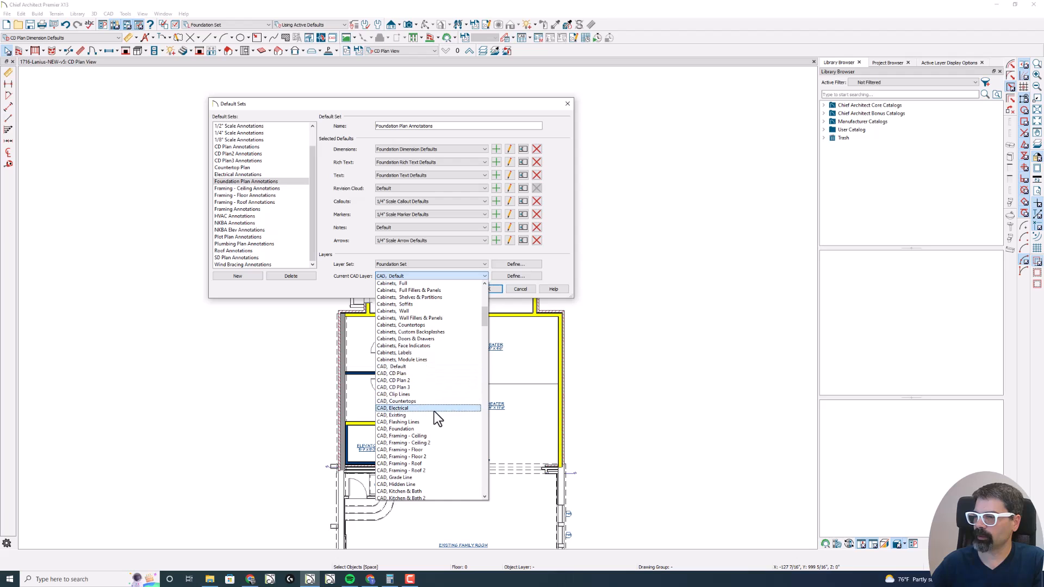
pyautogui.click(433, 430)
pyautogui.click(492, 289)
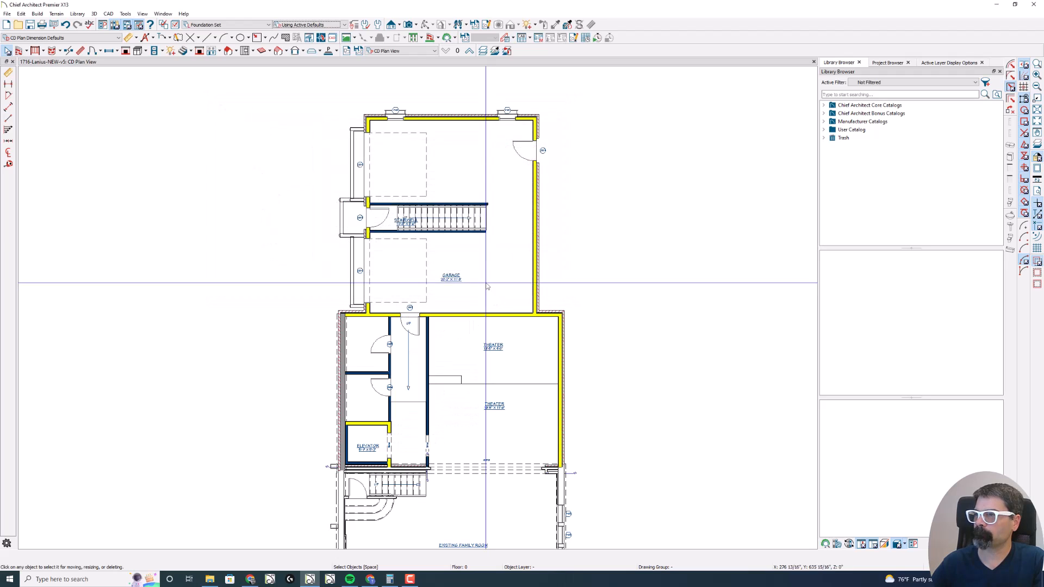
pyautogui.click(322, 24)
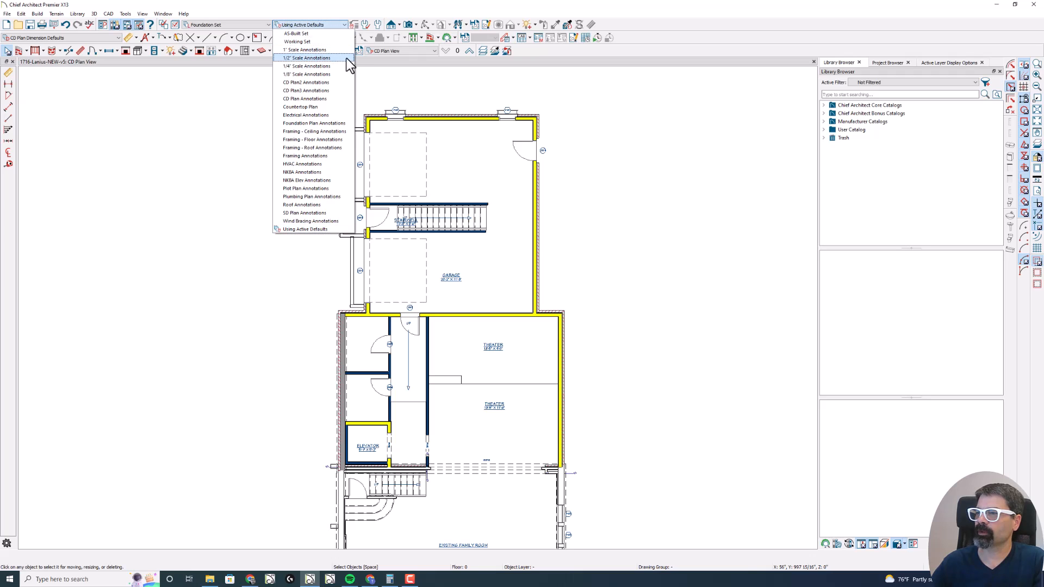
pyautogui.click(357, 26)
pyautogui.click(356, 25)
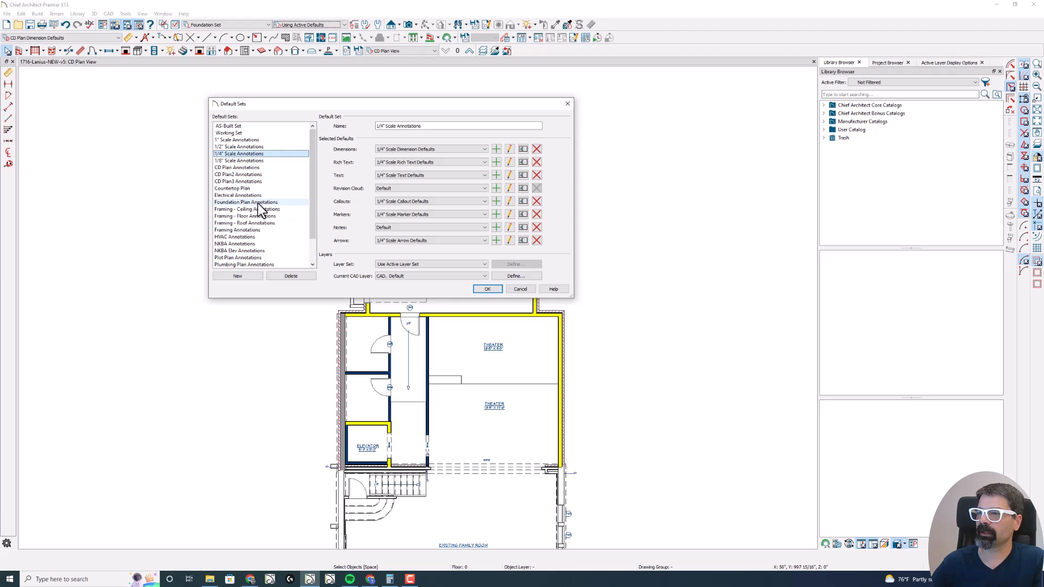
pyautogui.click(519, 289)
# - Activate the Foundation Plan Annotations default set and save a new plan view named Foundation Plan View
pyautogui.click(308, 25)
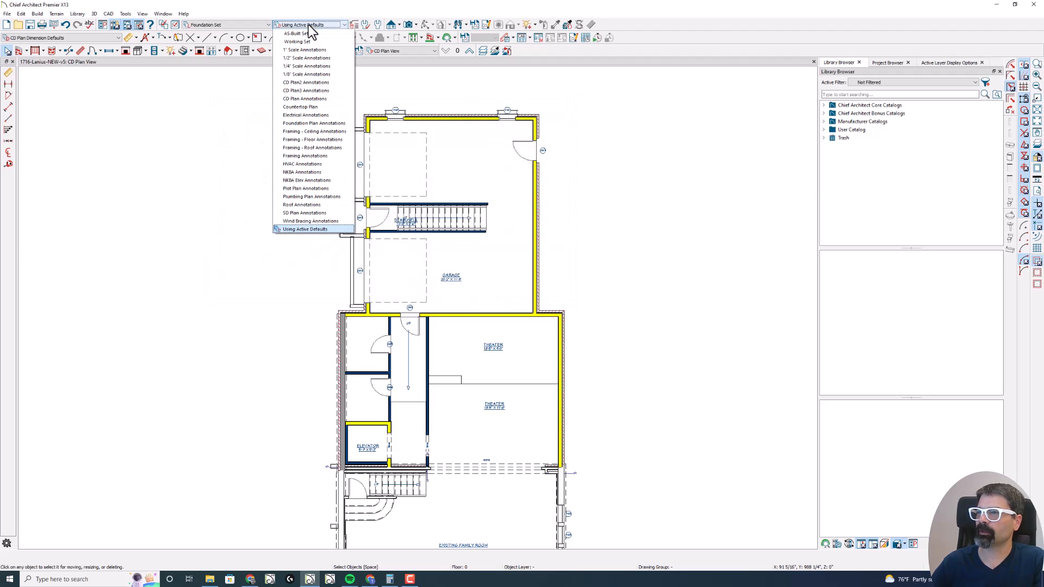
pyautogui.click(308, 123)
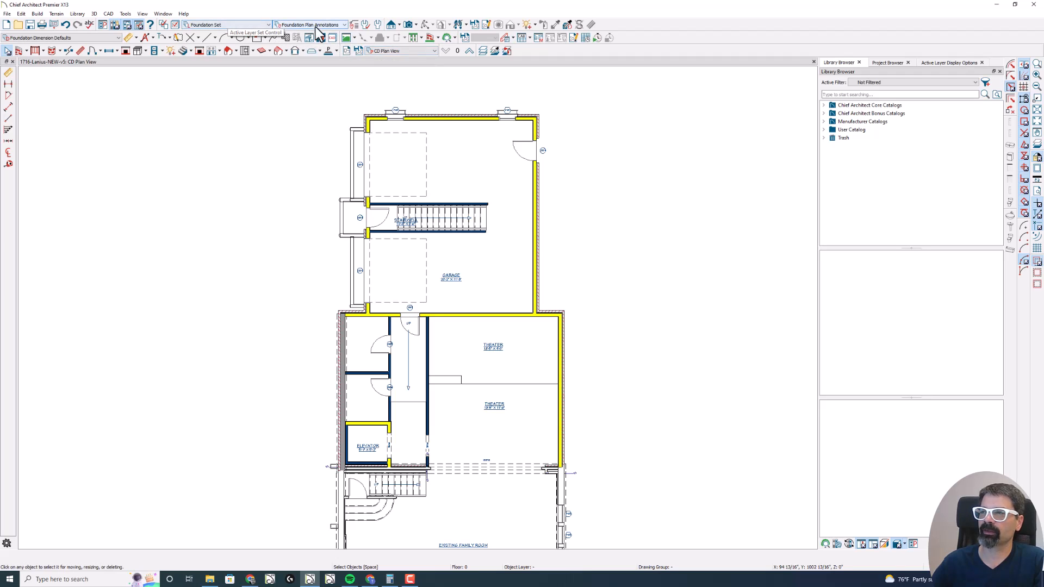
pyautogui.click(348, 53)
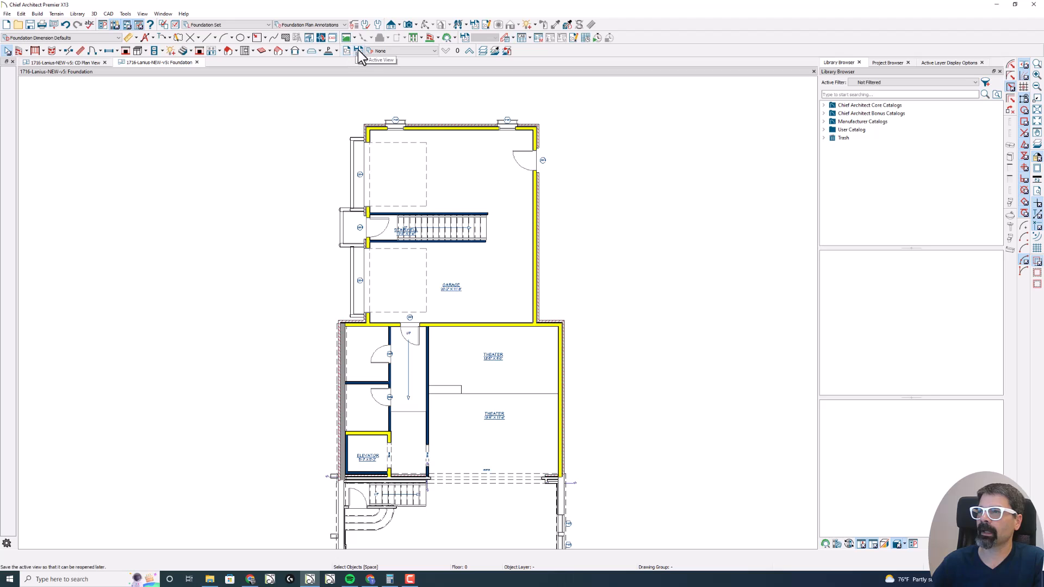
pyautogui.click(358, 50)
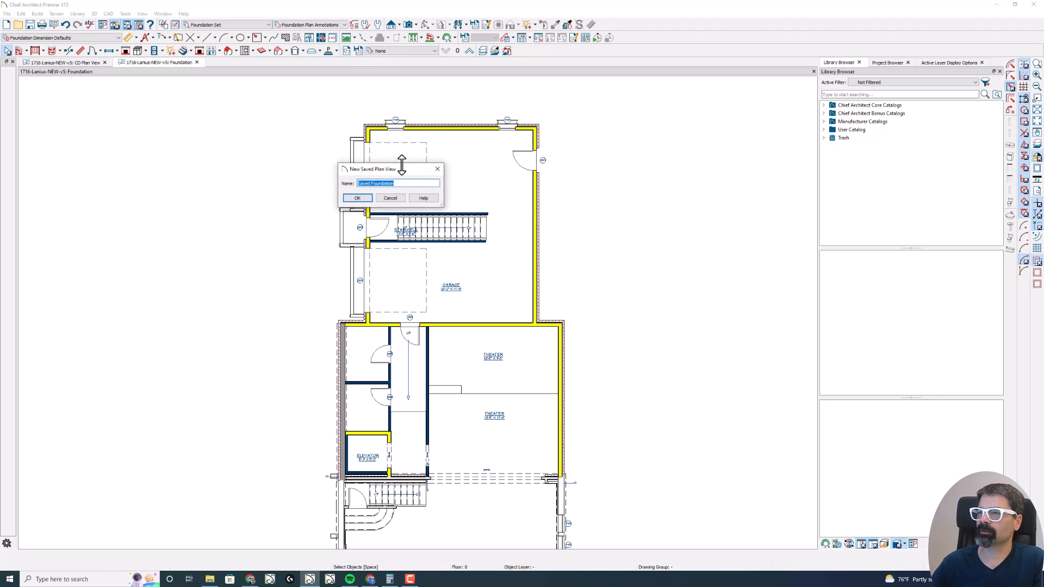
pyautogui.write('Foundation Plan ')
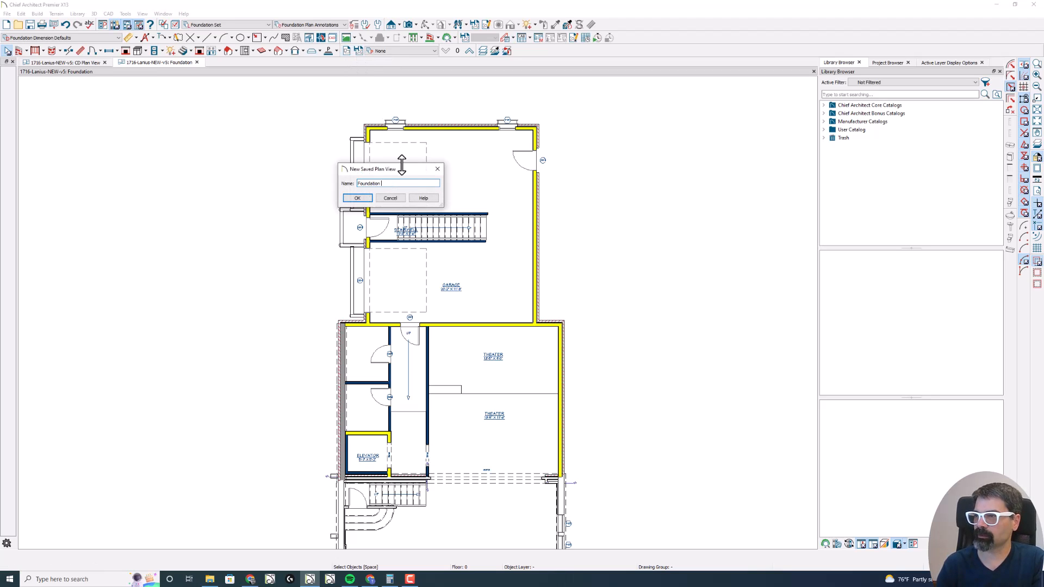
pyautogui.write('View')
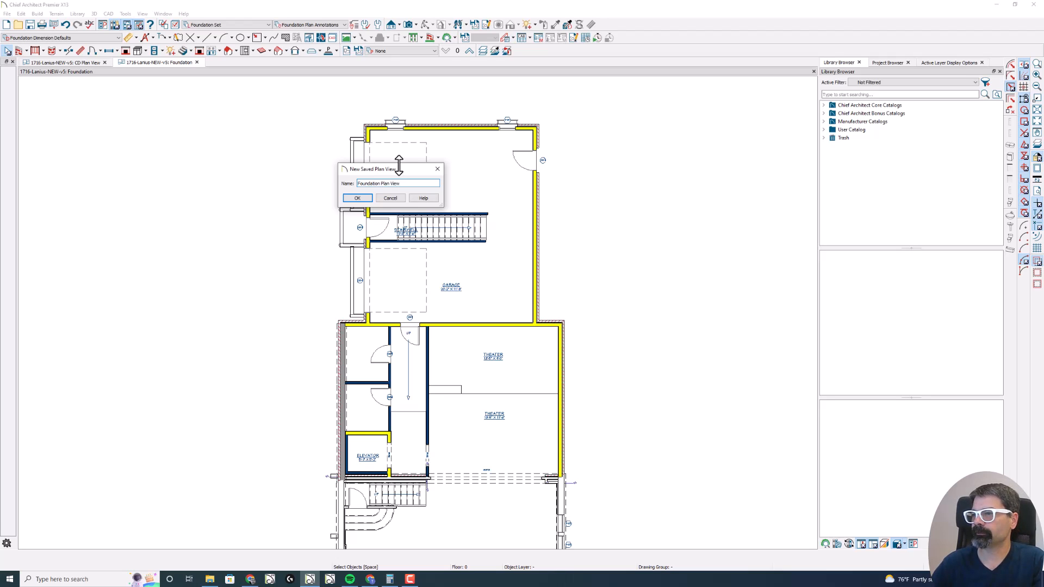
pyautogui.click(357, 198)
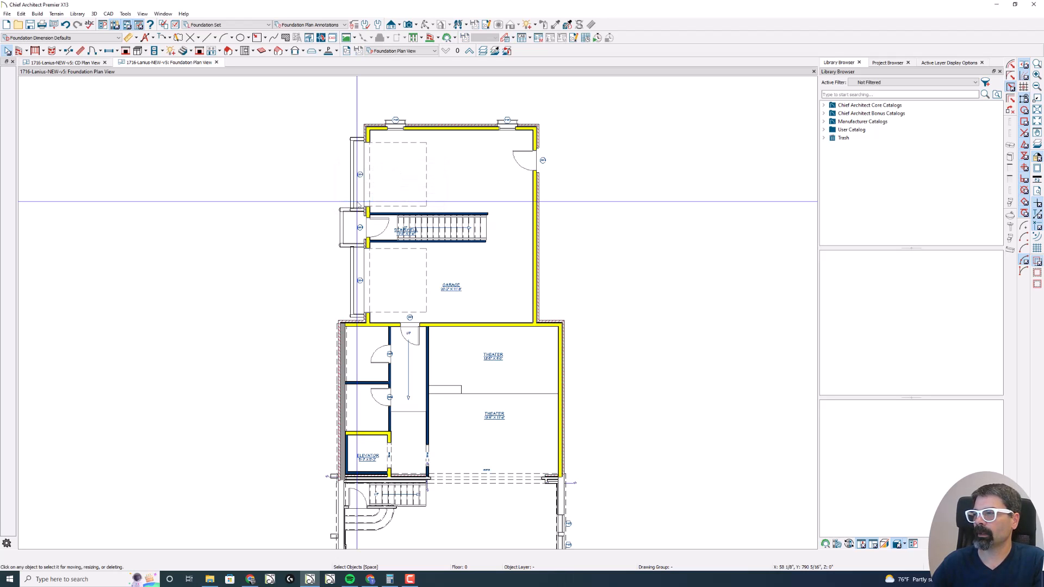
# - Show the saved plan views of the NEW-v5 plan in the project browser, with the existing plan collapsed
pyautogui.click(887, 63)
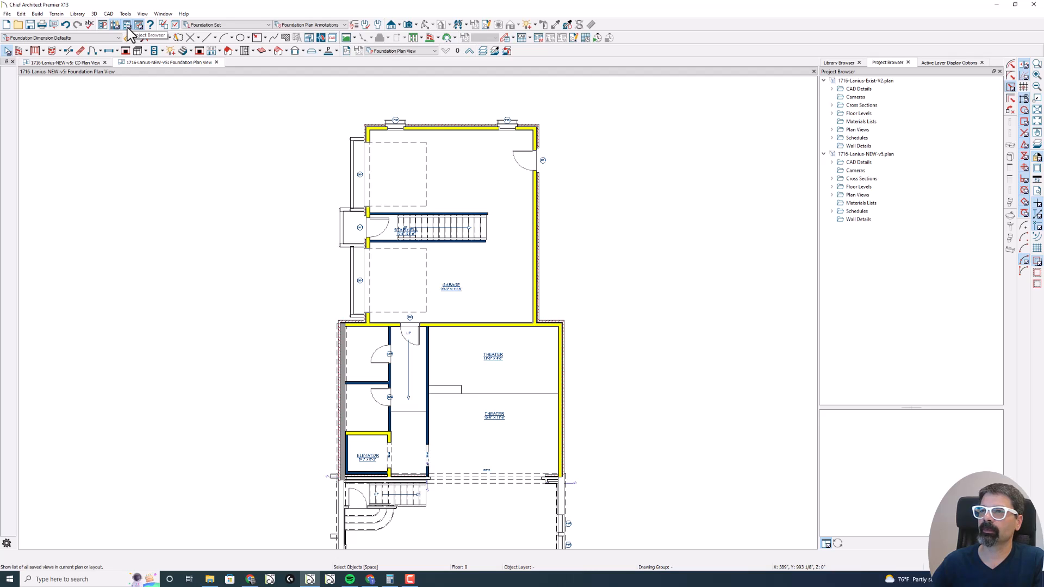
pyautogui.click(143, 14)
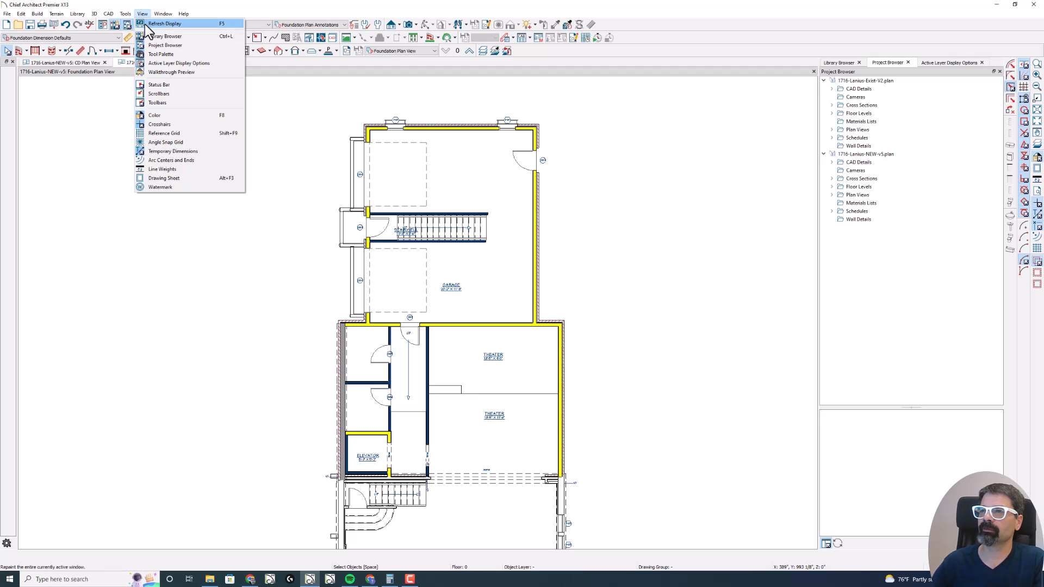
pyautogui.click(558, 96)
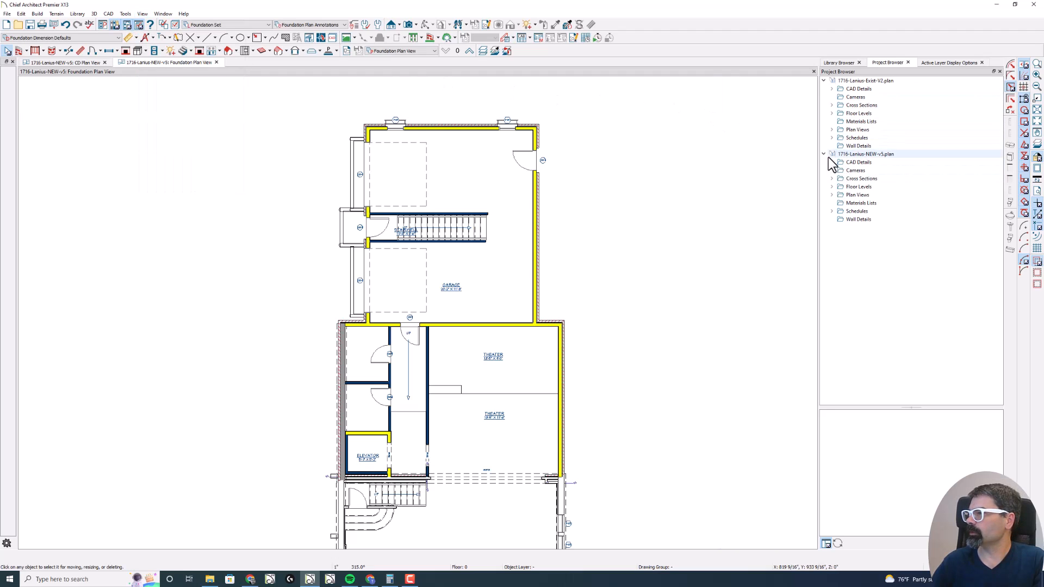
pyautogui.click(824, 80)
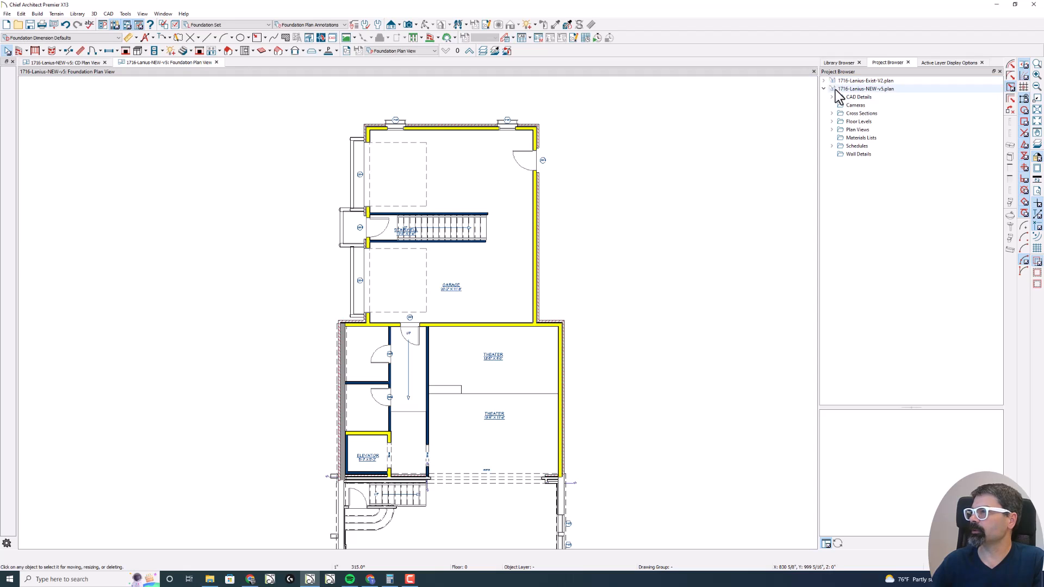
pyautogui.doubleClick(863, 88)
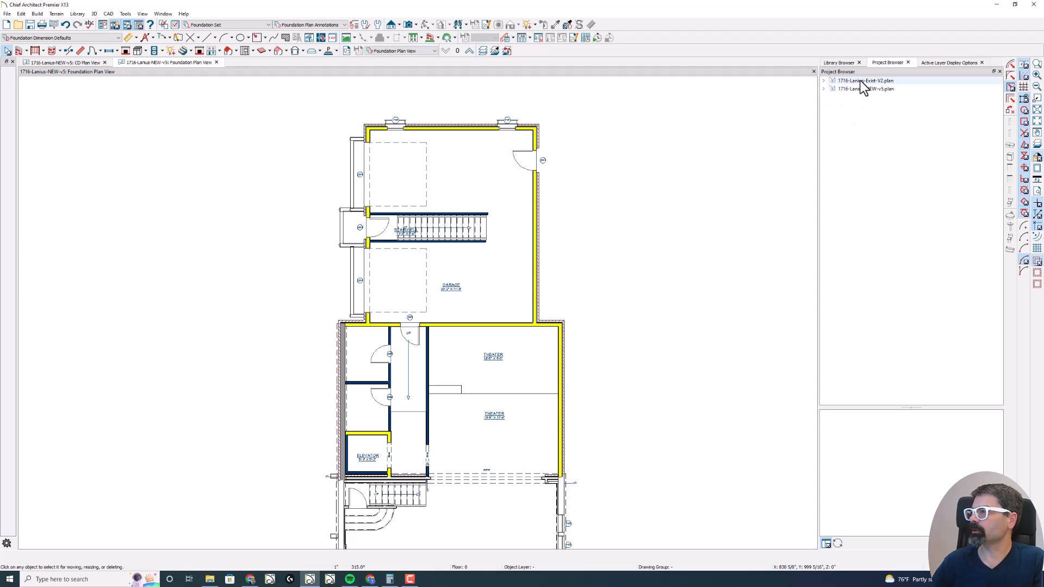
pyautogui.click(824, 89)
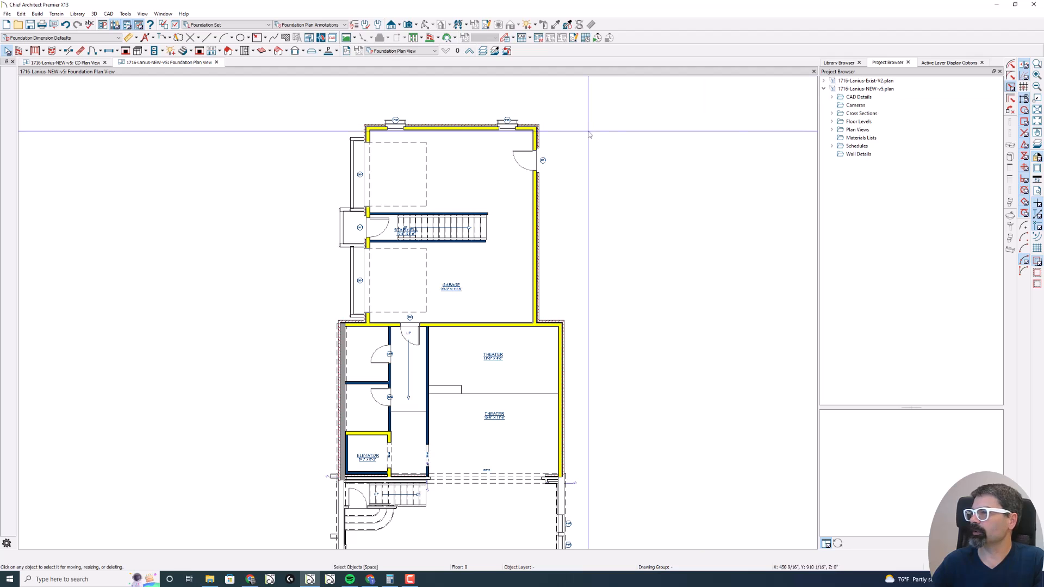
pyautogui.click(831, 129)
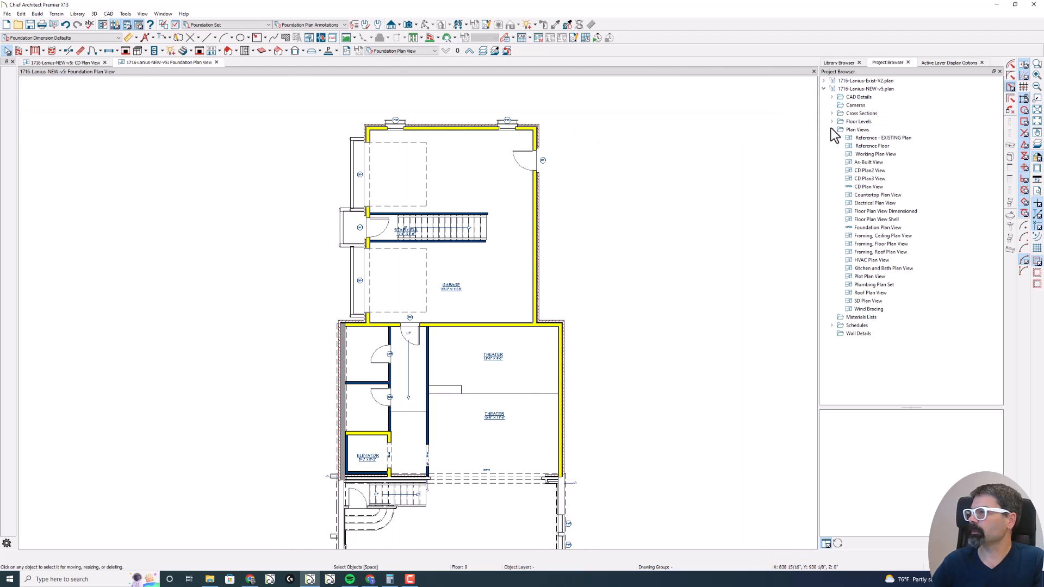
# - Set the pony wall display of Foundation Plan View to Lower Wall and its floor to Foundation
pyautogui.rightClick(872, 235)
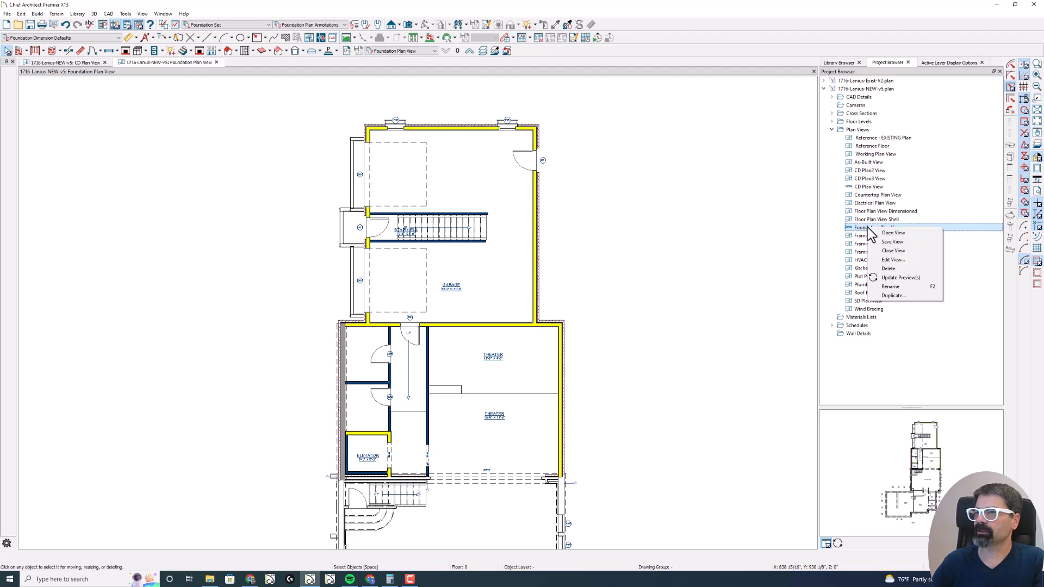
pyautogui.click(891, 259)
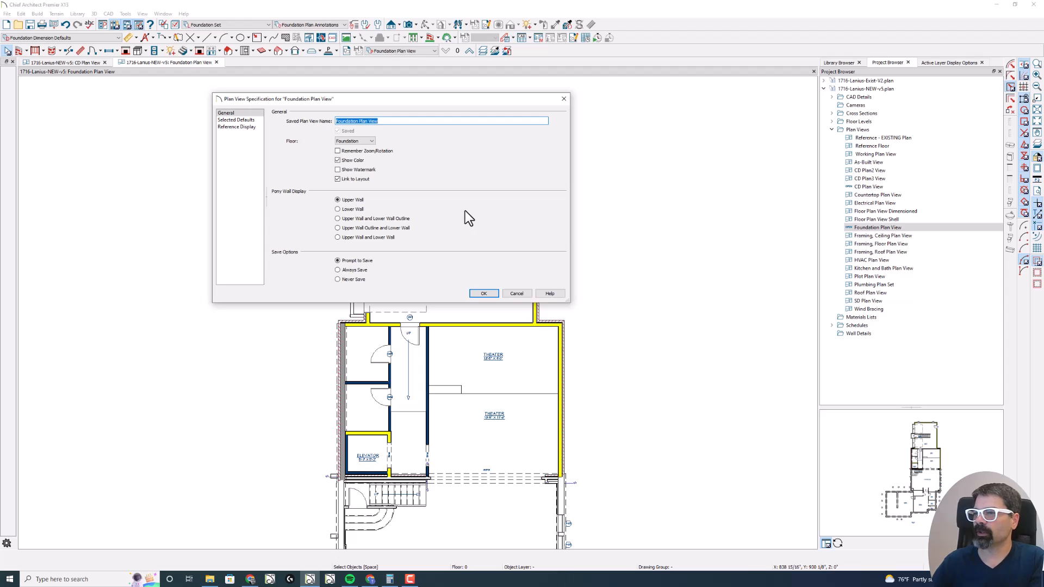
pyautogui.click(338, 210)
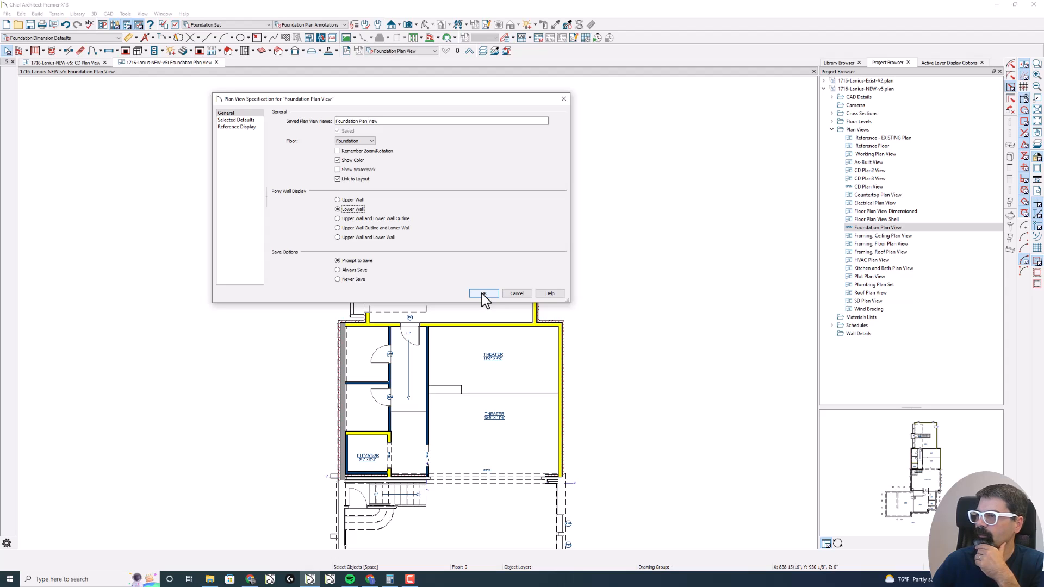
pyautogui.click(367, 142)
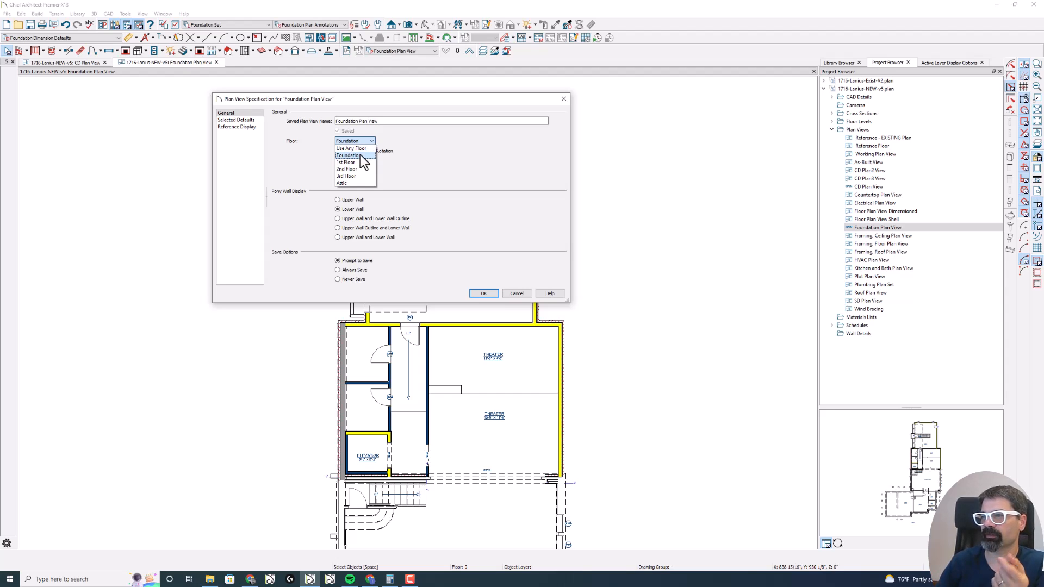
pyautogui.click(351, 155)
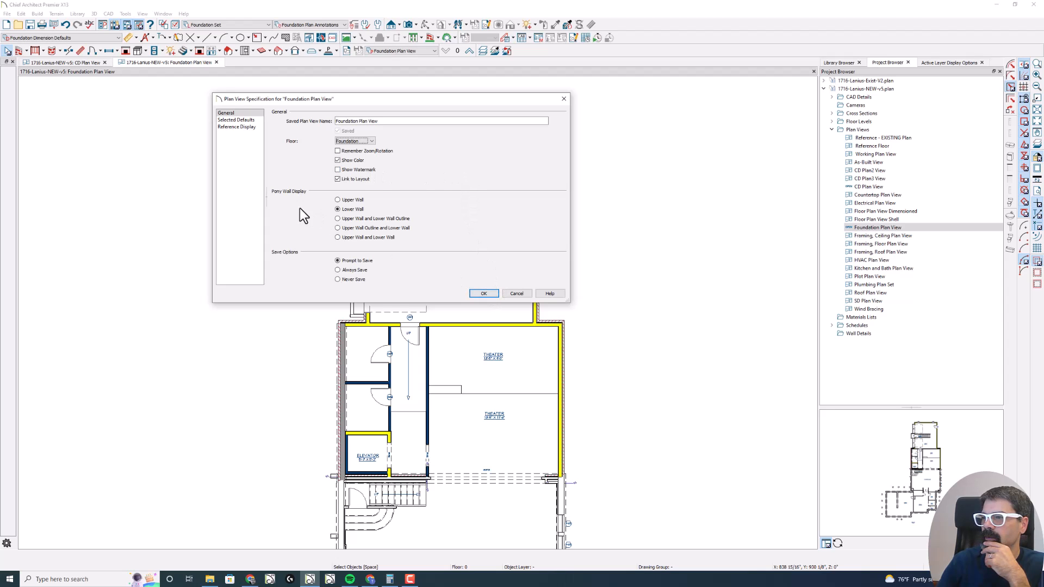
pyautogui.click(476, 294)
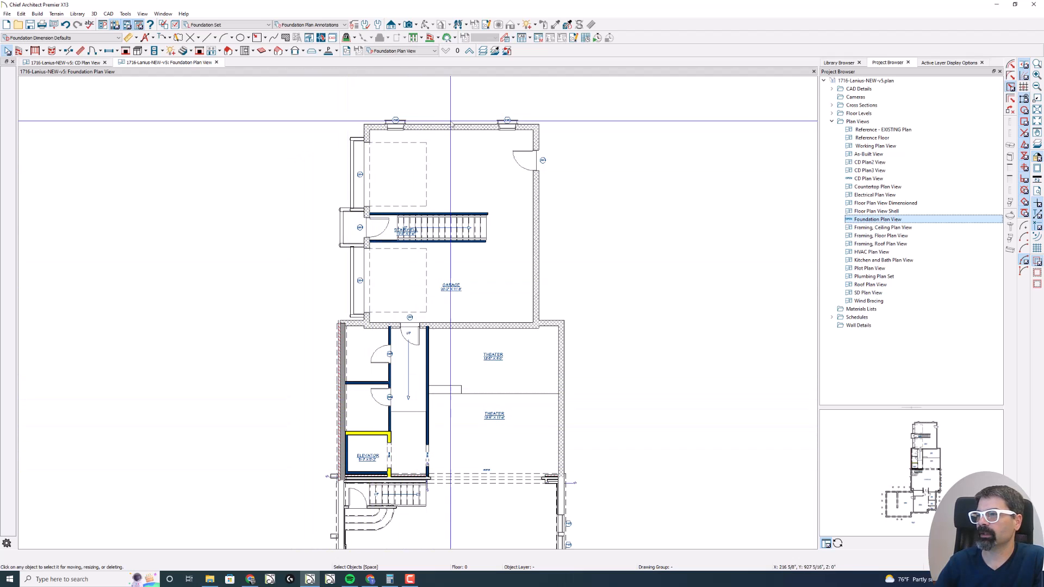
# - Hide the Millwork layer and the layer of the outlines outside the garage openings in the foundation plan
pyautogui.click(396, 120)
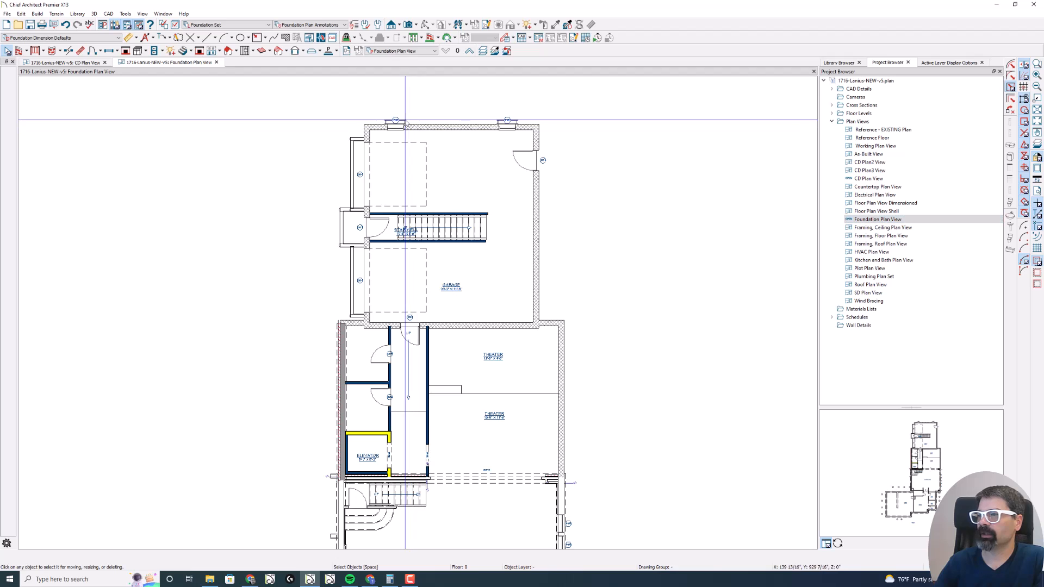
pyautogui.click(483, 50)
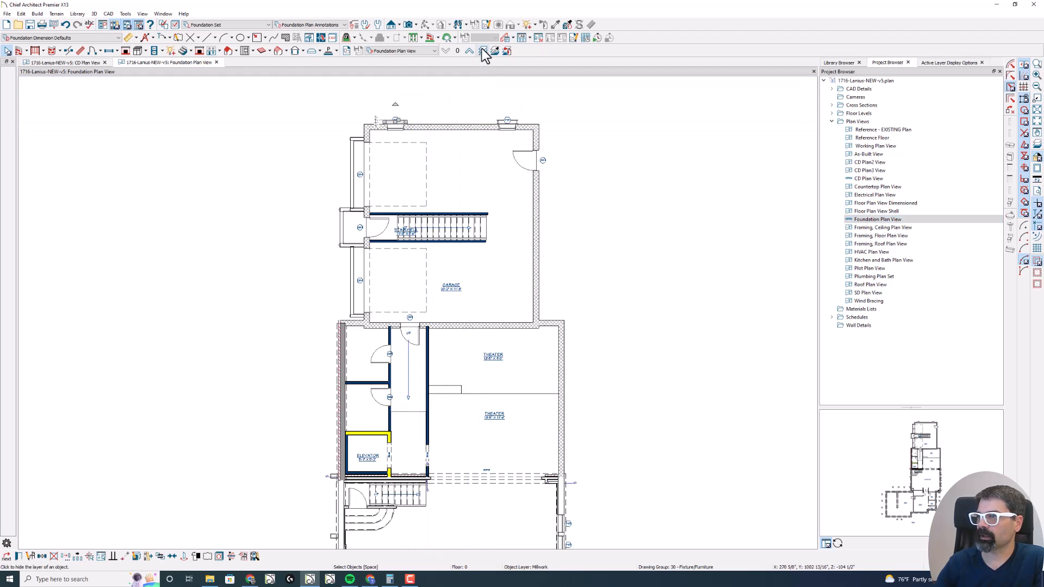
pyautogui.scroll(3, 407, 118)
pyautogui.click(401, 120)
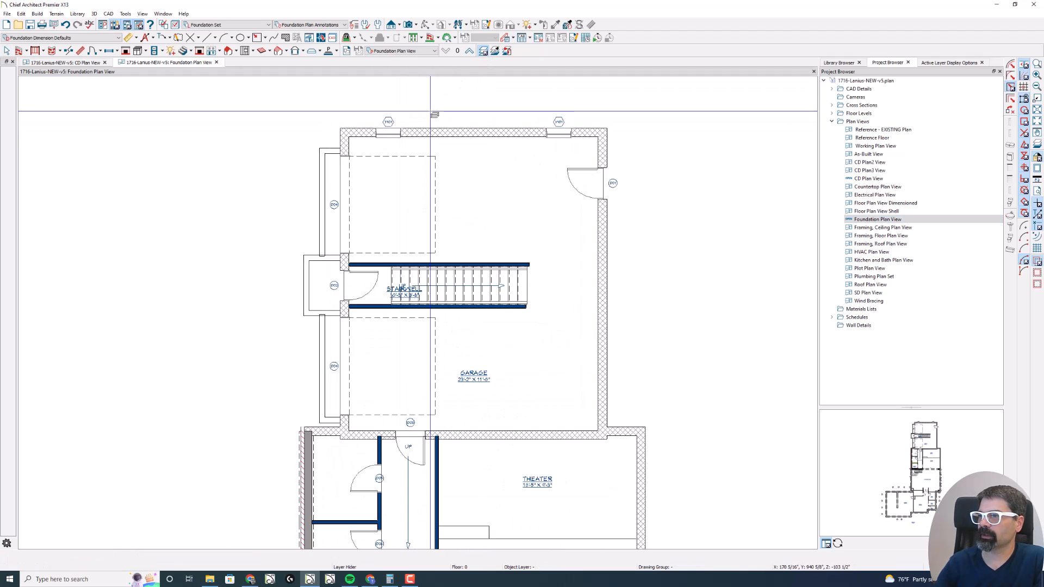
pyautogui.click(318, 193)
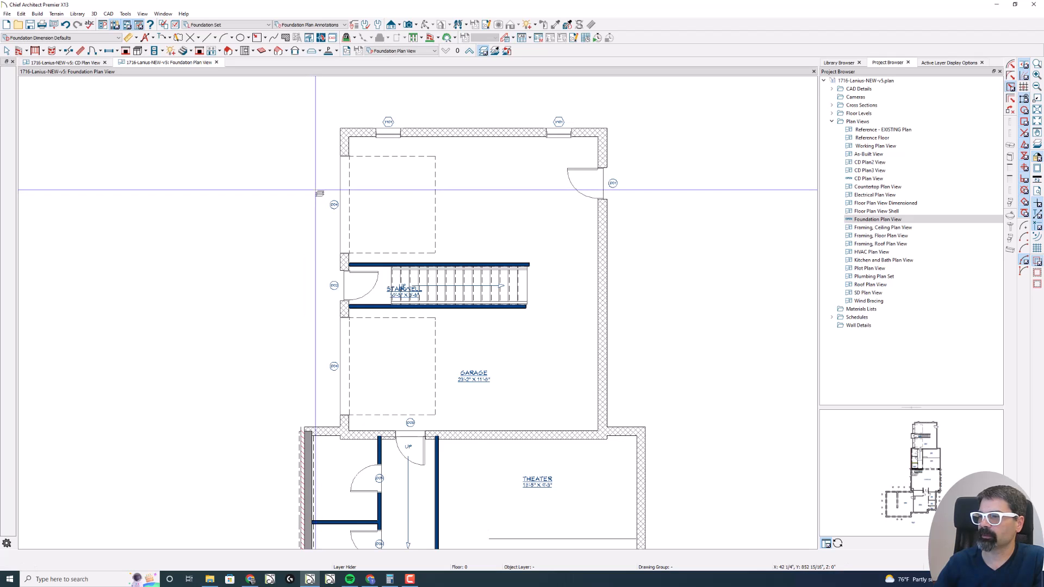
pyautogui.scroll(-1, 317, 191)
pyautogui.press('space')
pyautogui.scroll(-1, 316, 190)
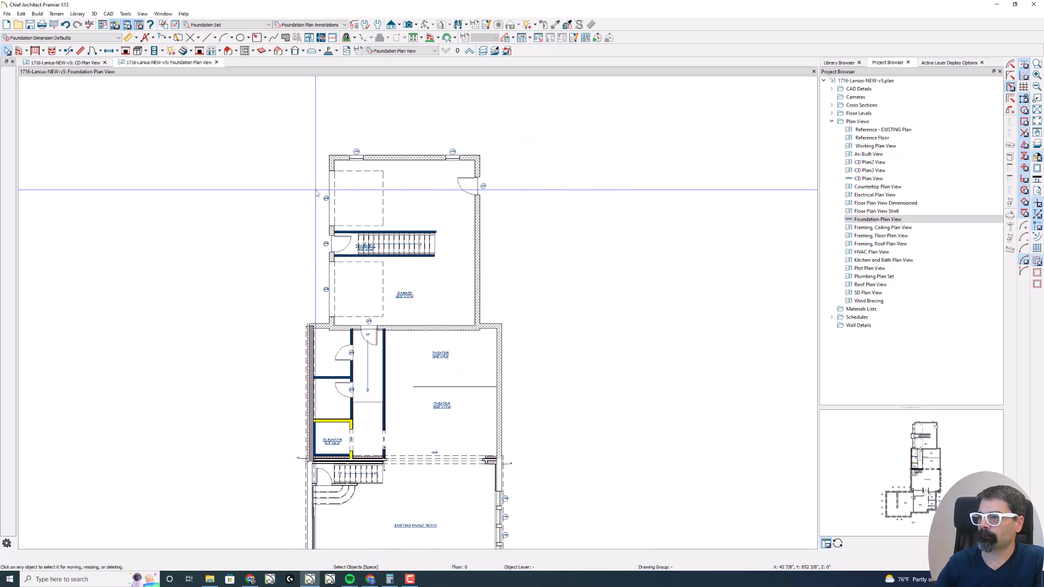
# - Hide the layer of the interior partition walls, using the wall above the elevator as the sample object
pyautogui.scroll(1, 356, 444)
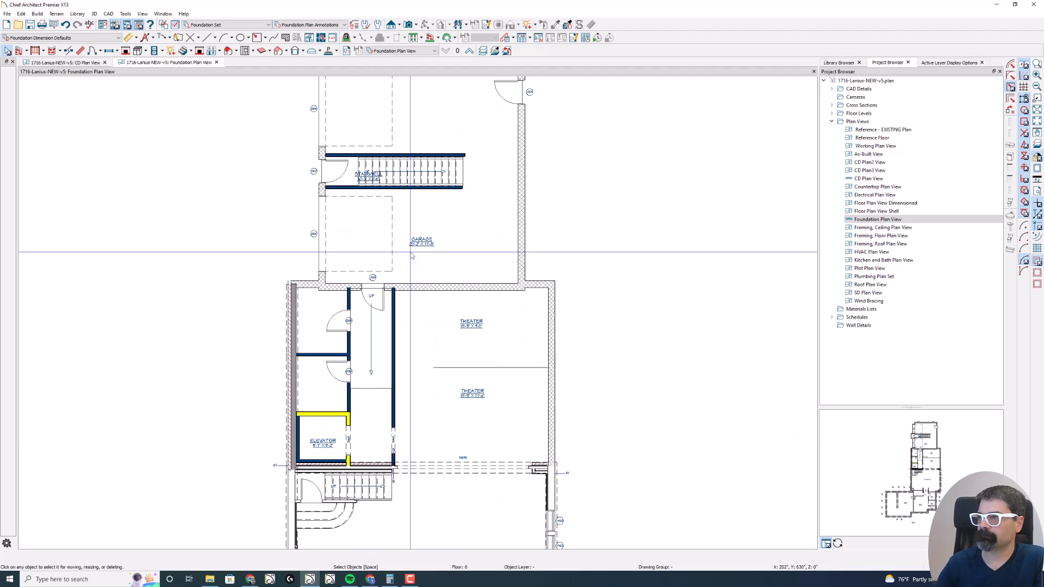
pyautogui.click(481, 53)
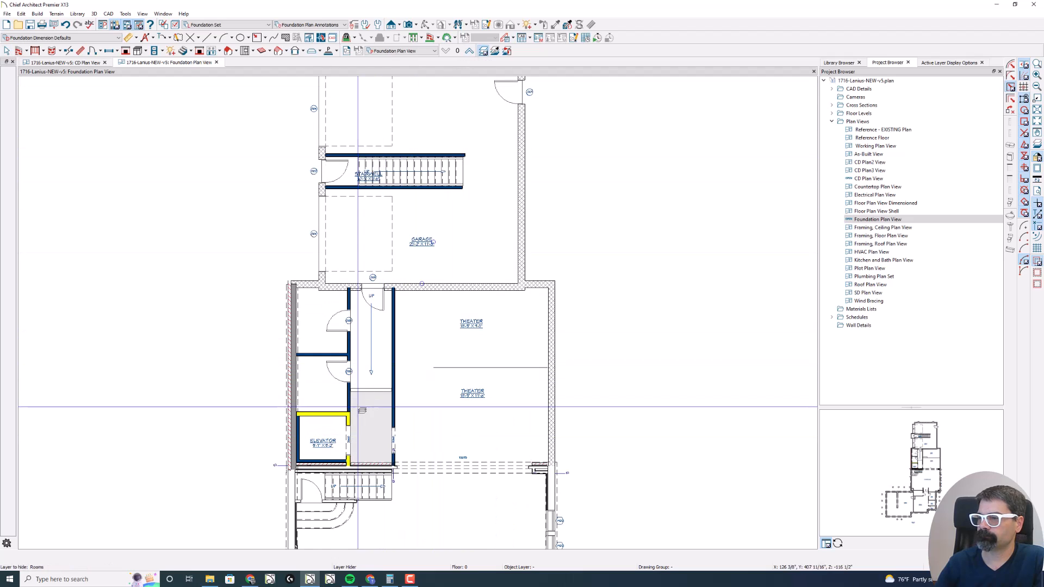
pyautogui.click(338, 413)
pyautogui.press('space')
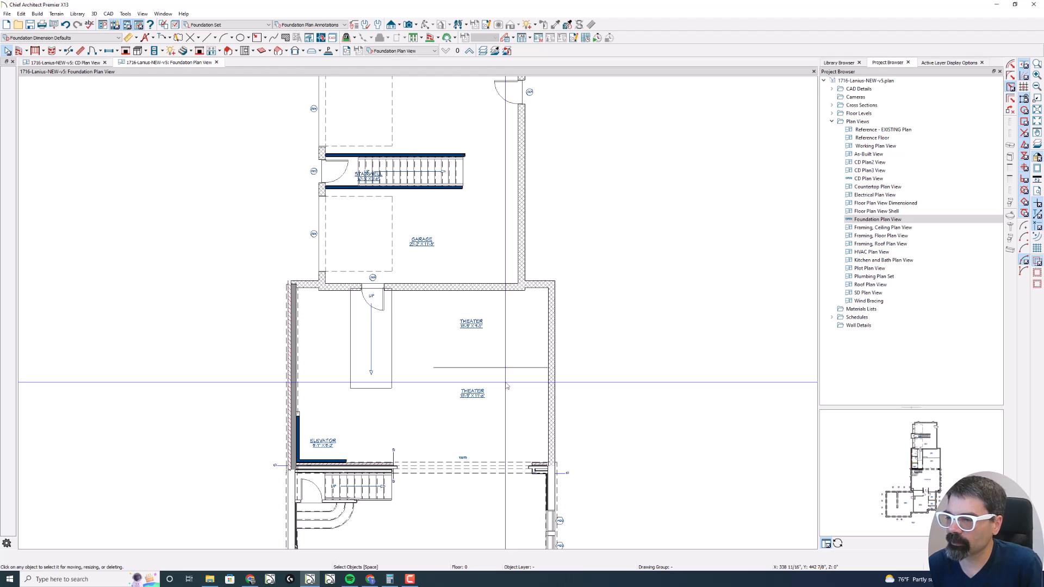
# - Check which layer the two remaining blue walls beside the elevator are on
pyautogui.scroll(2, 331, 461)
pyautogui.click(331, 462)
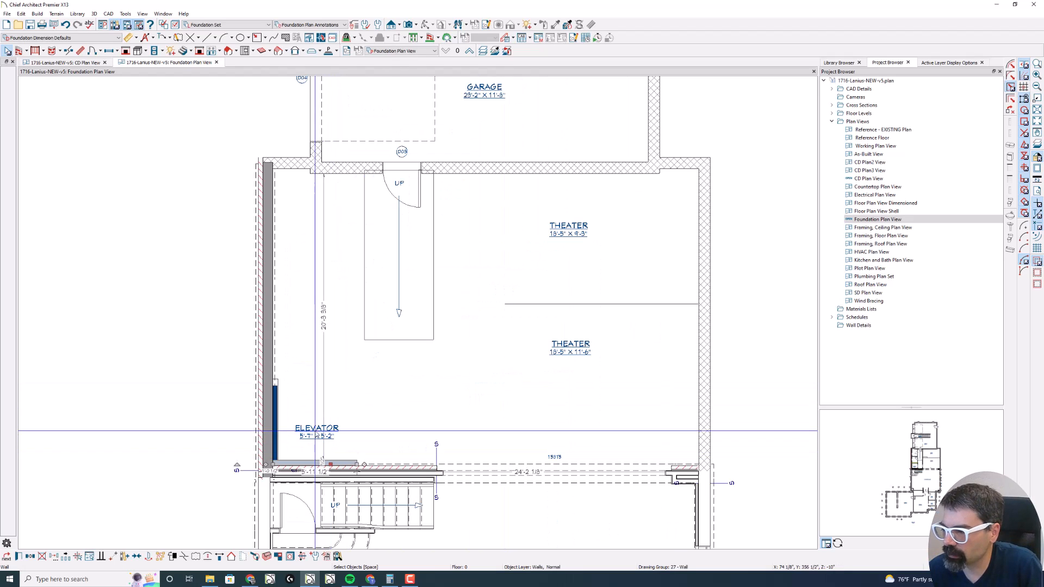
pyautogui.click(279, 434)
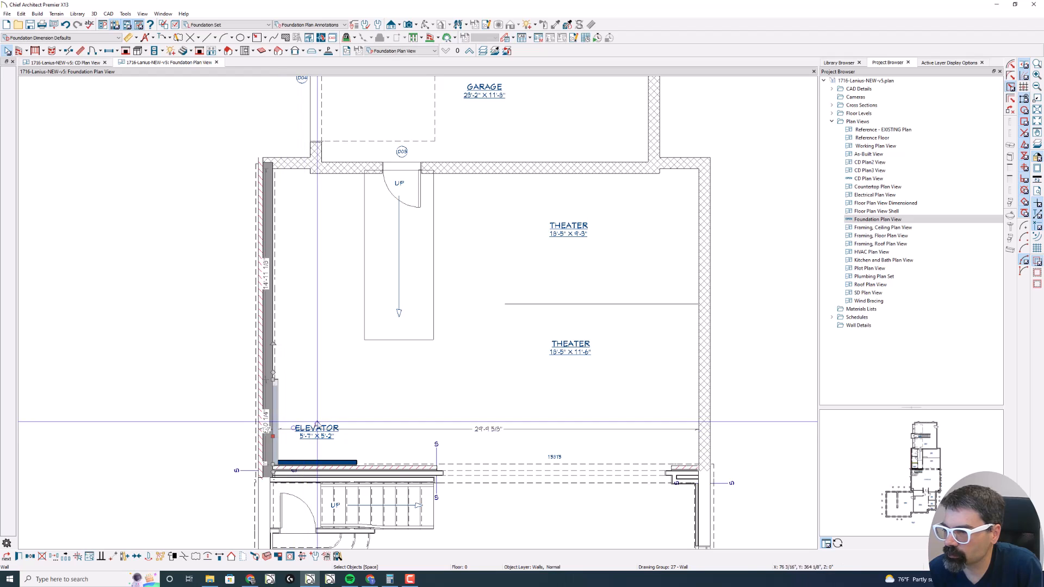
pyautogui.click(334, 399)
pyautogui.press('Escape')
# - Try switching off the display of the Walls, Normal layer in the Foundation Set
pyautogui.press('l')
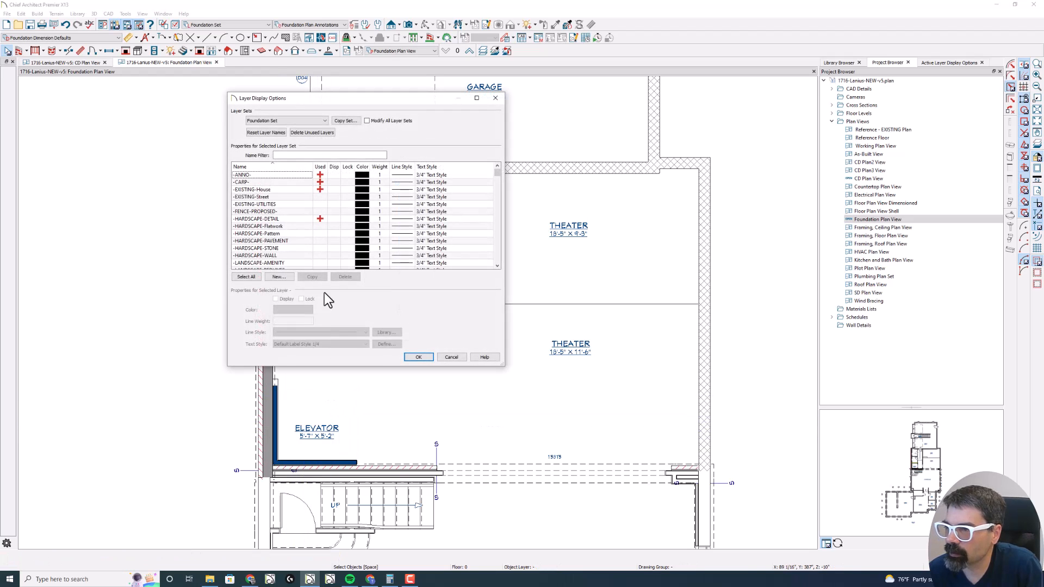
pyautogui.press('w')
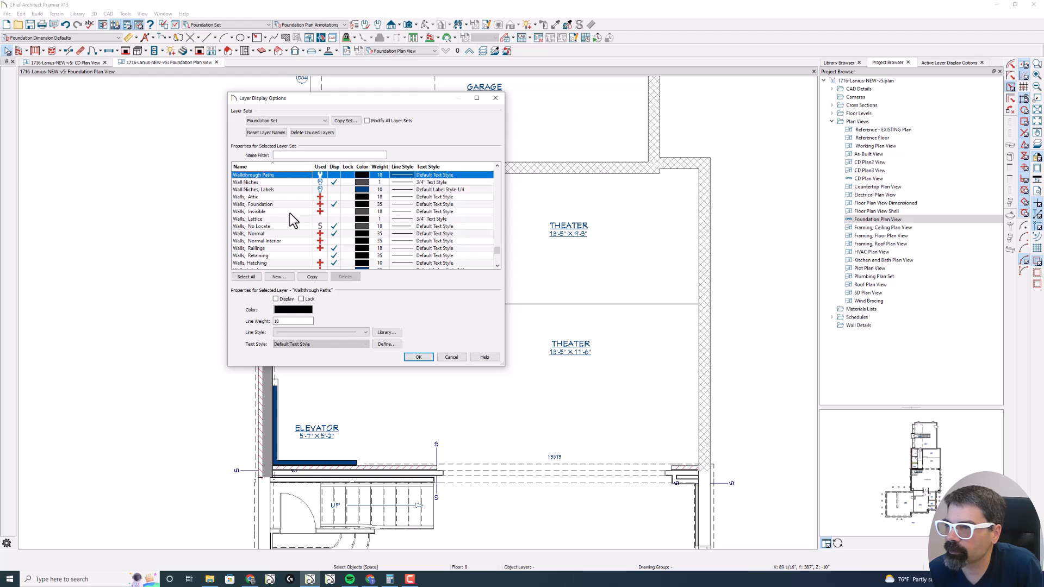
pyautogui.click(334, 234)
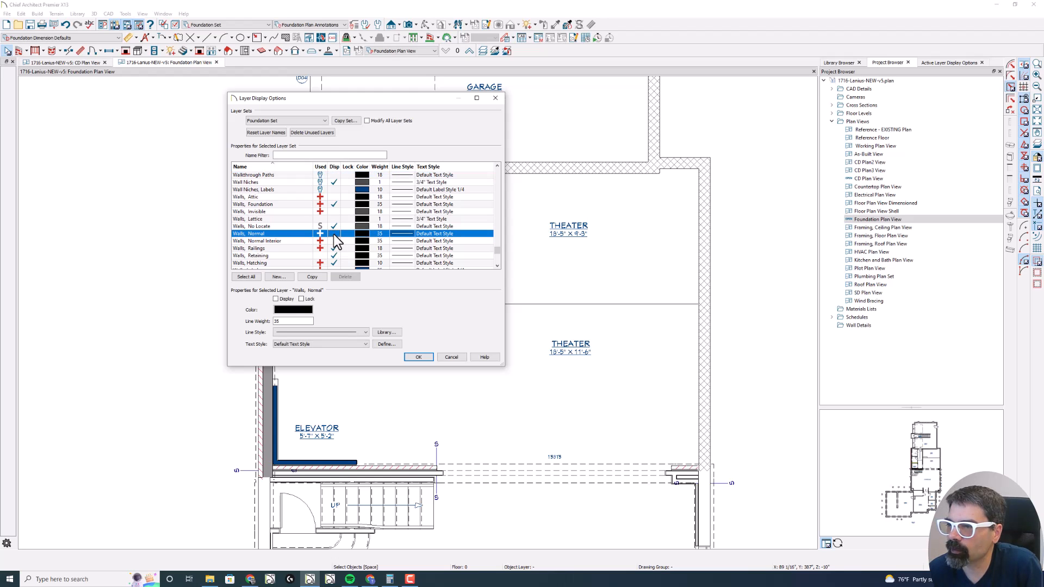
pyautogui.press('Return')
pyautogui.scroll(-1, 308, 318)
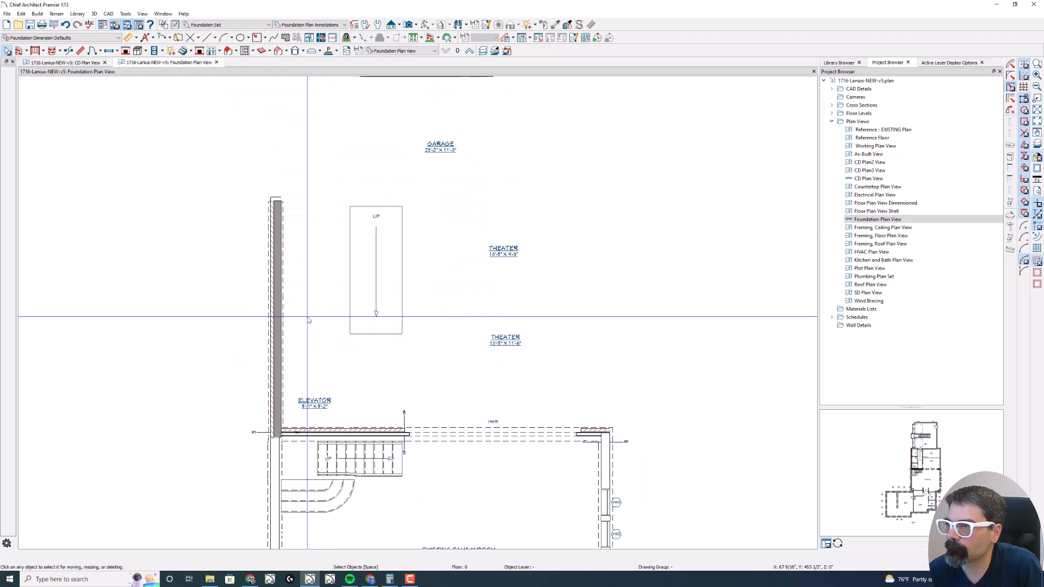
# - Switch the display of the Walls, Normal layer back on in the Foundation Set
pyautogui.press('l')
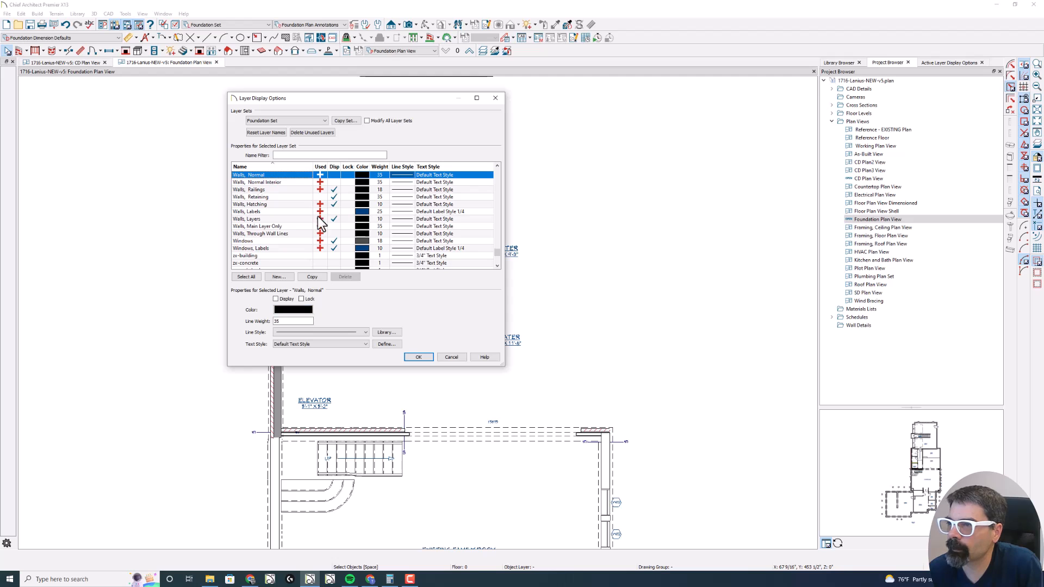
pyautogui.click(333, 176)
pyautogui.press('Return')
pyautogui.scroll(-2, 341, 237)
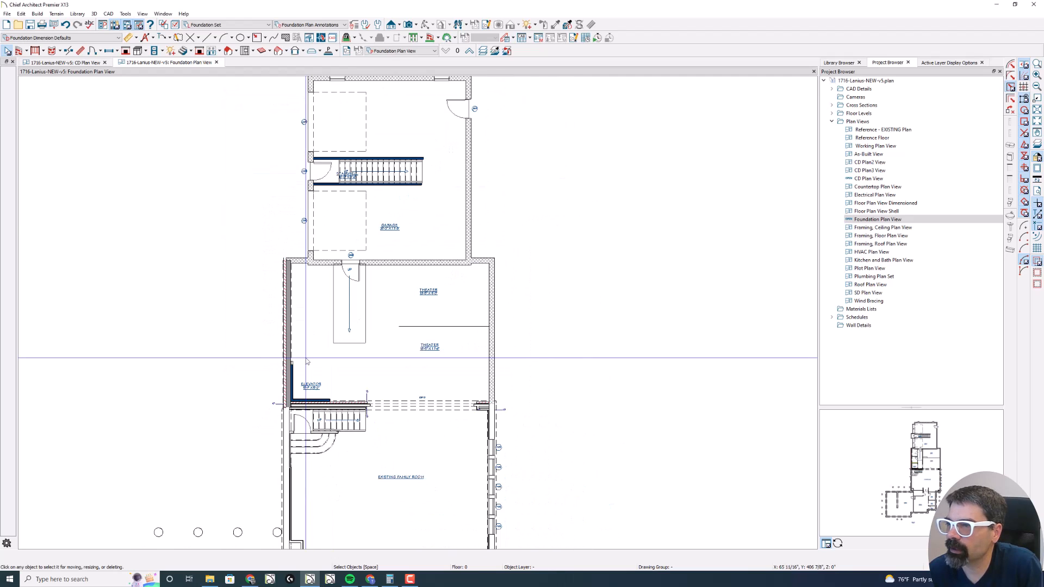
# - Assign the exterior block walls around the garage and theater to the Walls, Foundation layer
pyautogui.moveTo(342, 237); pyautogui.dragTo(300, 313, button='middle')
pyautogui.click(258, 337)
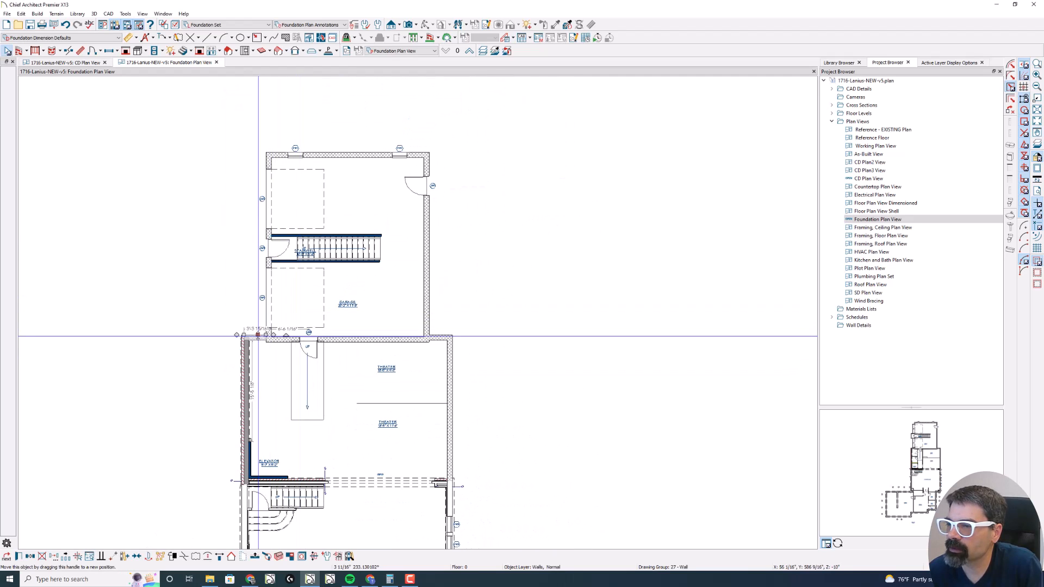
pyautogui.keyDown('shift'); pyautogui.click(268, 235); pyautogui.keyUp('shift')
pyautogui.keyDown('shift'); pyautogui.click(323, 154); pyautogui.keyUp('shift')
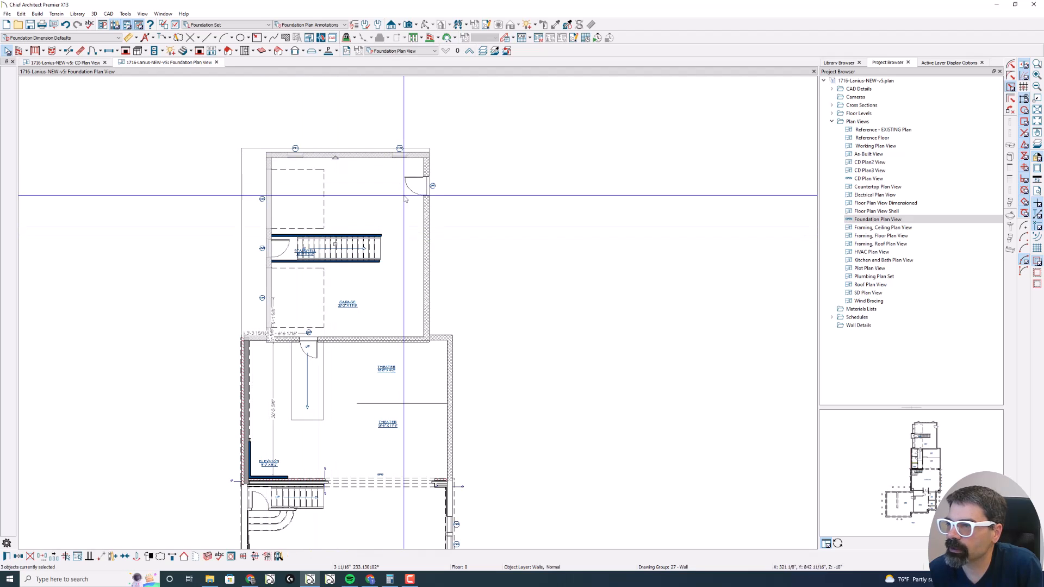
pyautogui.keyDown('shift'); pyautogui.click(427, 228); pyautogui.keyUp('shift')
pyautogui.keyDown('shift'); pyautogui.click(443, 338); pyautogui.keyUp('shift')
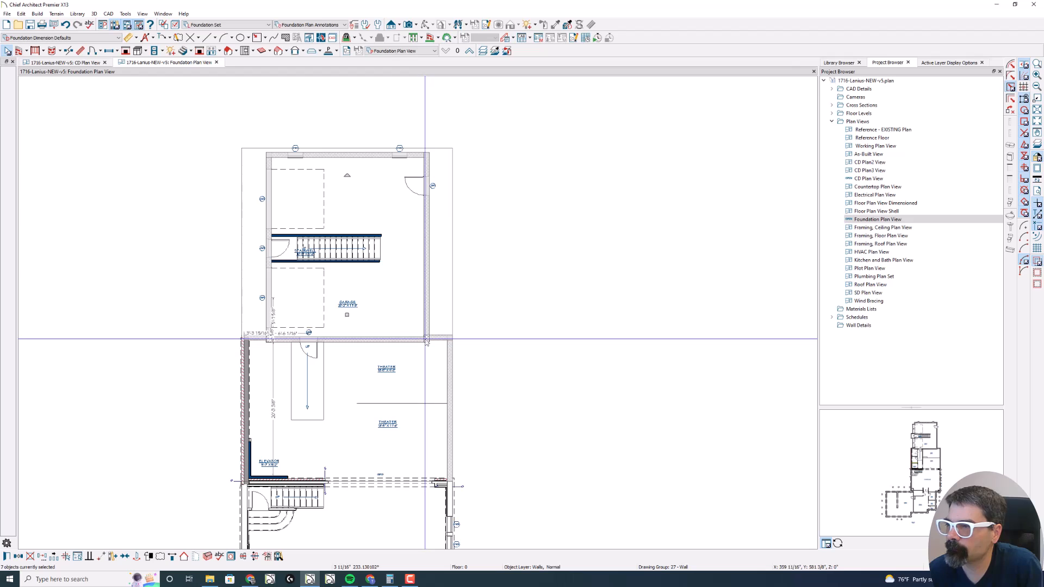
pyautogui.hotkey('ctrl', 'e')
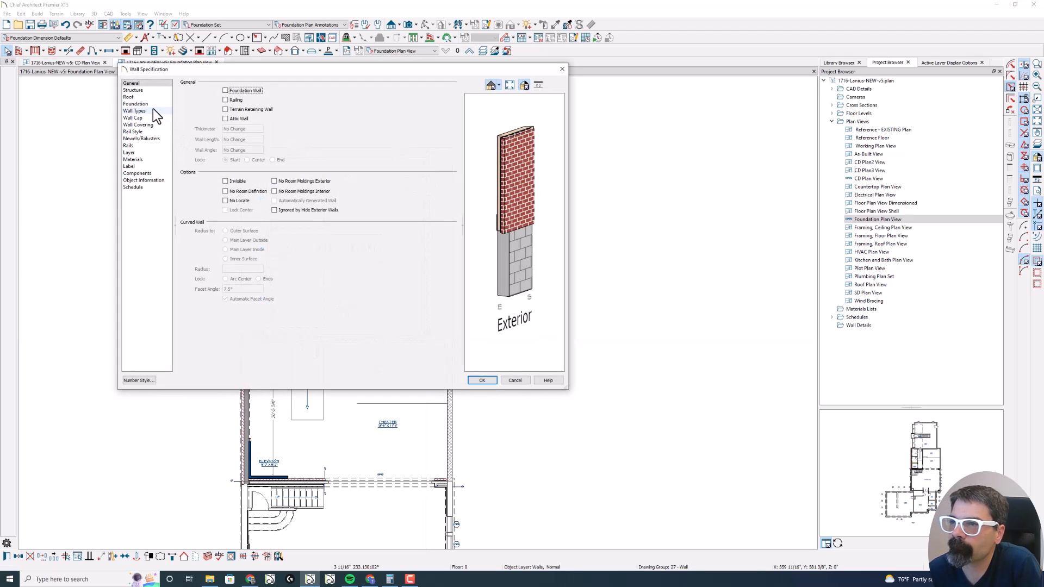
pyautogui.click(152, 157)
pyautogui.click(152, 152)
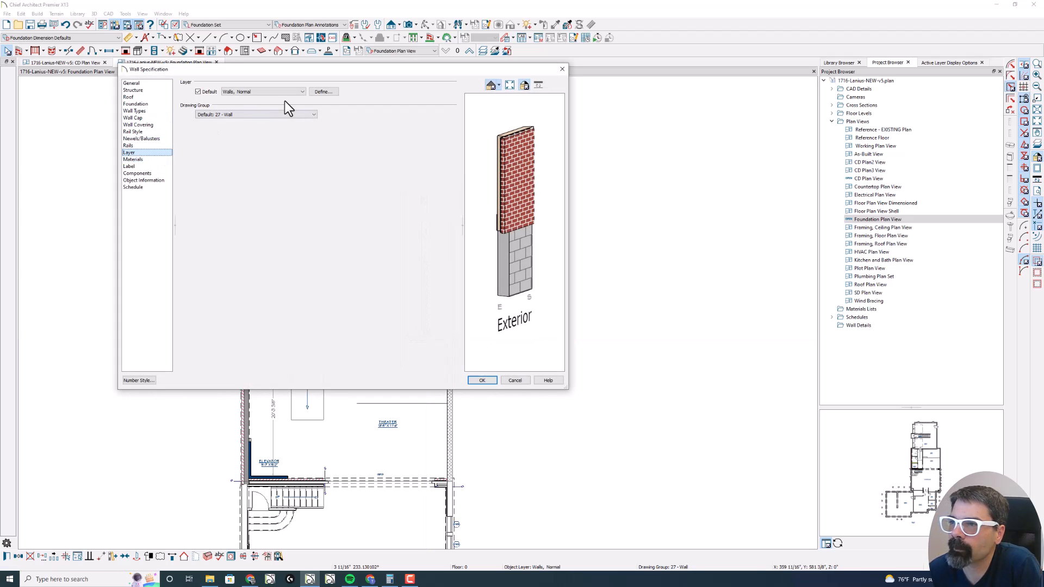
pyautogui.click(288, 93)
pyautogui.click(277, 280)
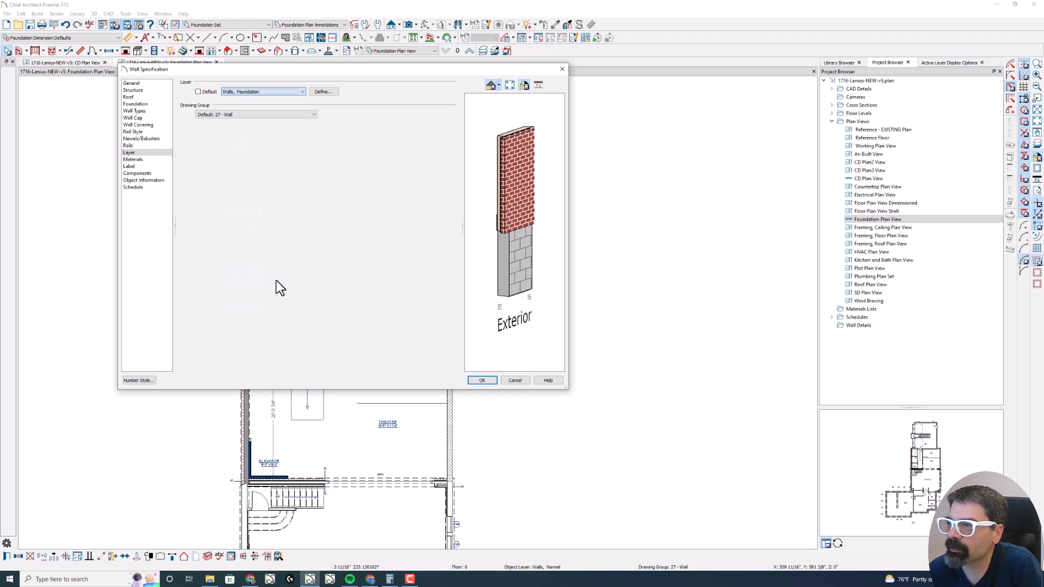
pyautogui.click(482, 380)
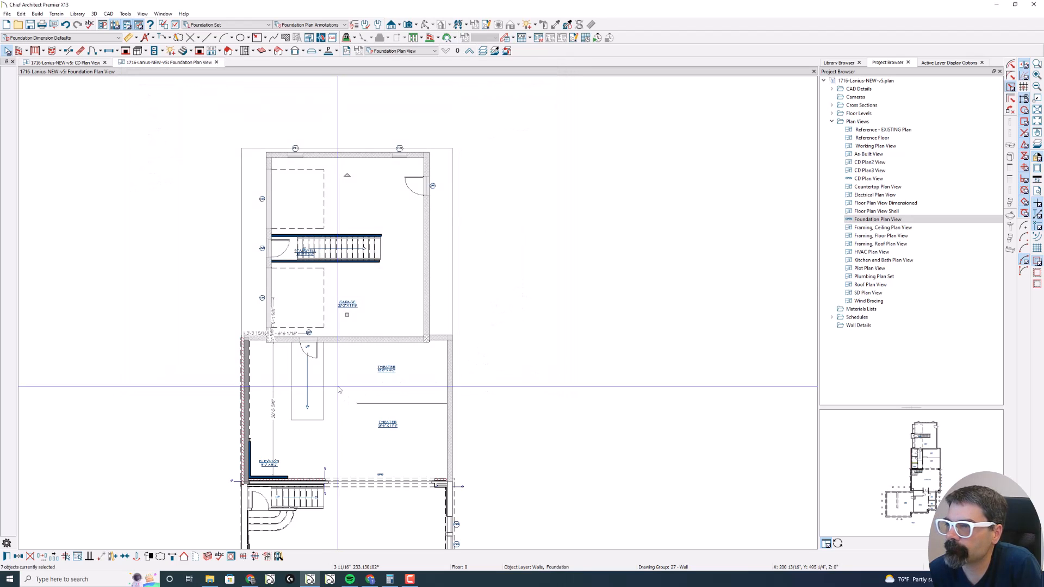
# - Define the selected exterior walls as foundation walls and set their layer assignment to the default
pyautogui.doubleClick(267, 234)
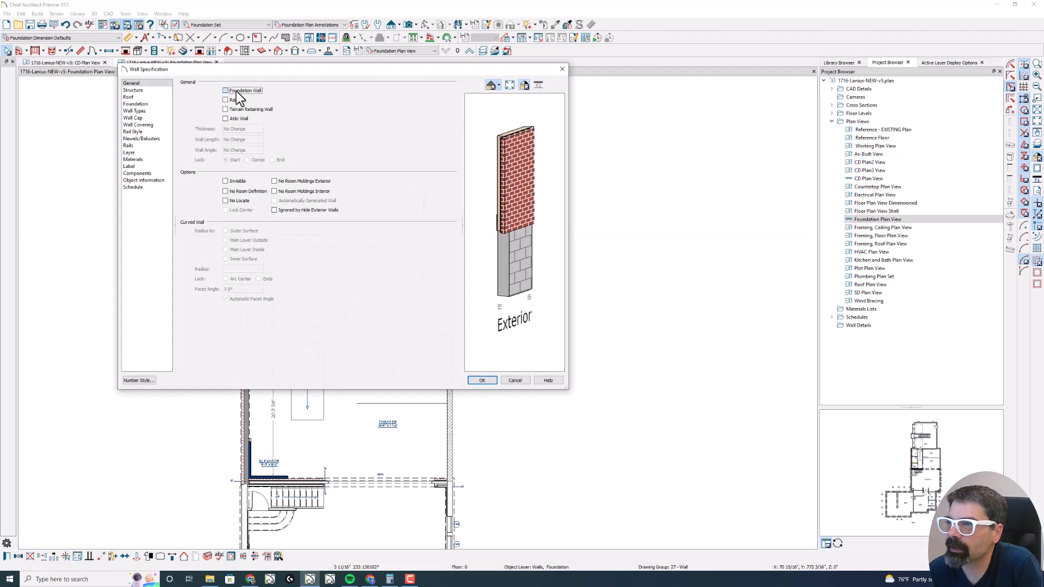
pyautogui.click(236, 90)
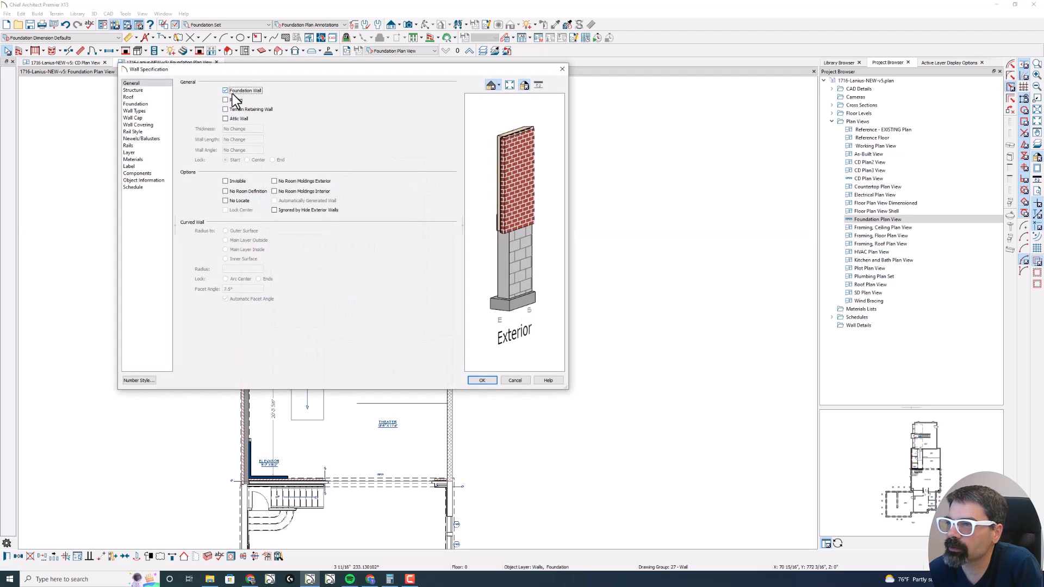
pyautogui.click(149, 153)
pyautogui.click(199, 92)
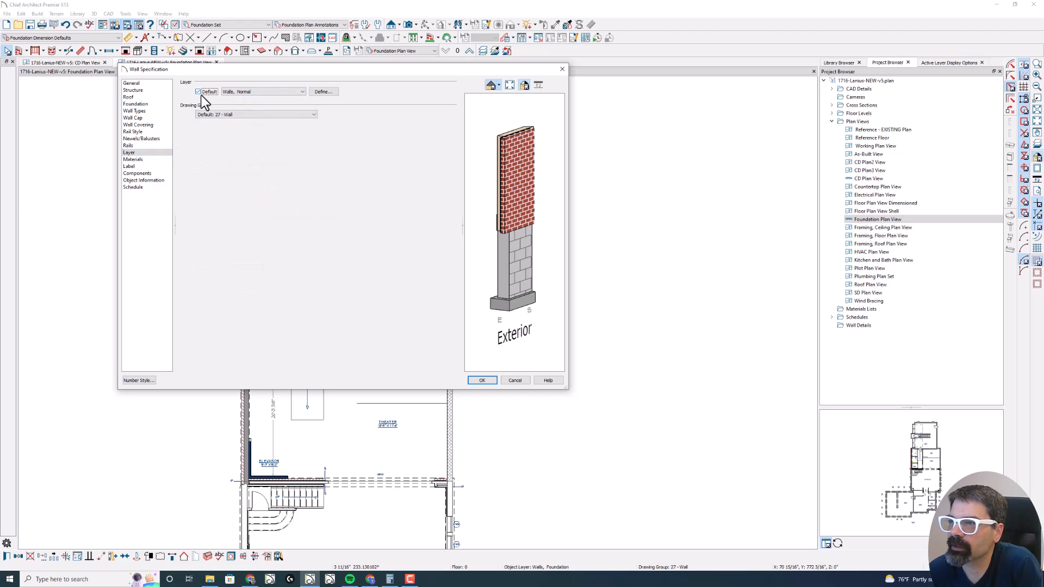
pyautogui.click(145, 84)
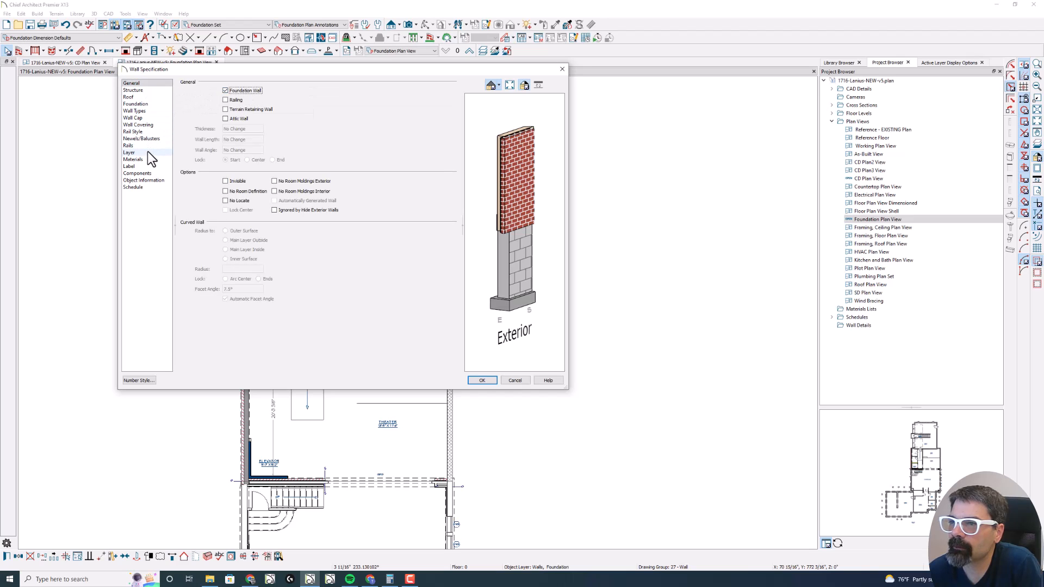
pyautogui.click(131, 152)
pyautogui.press('Return')
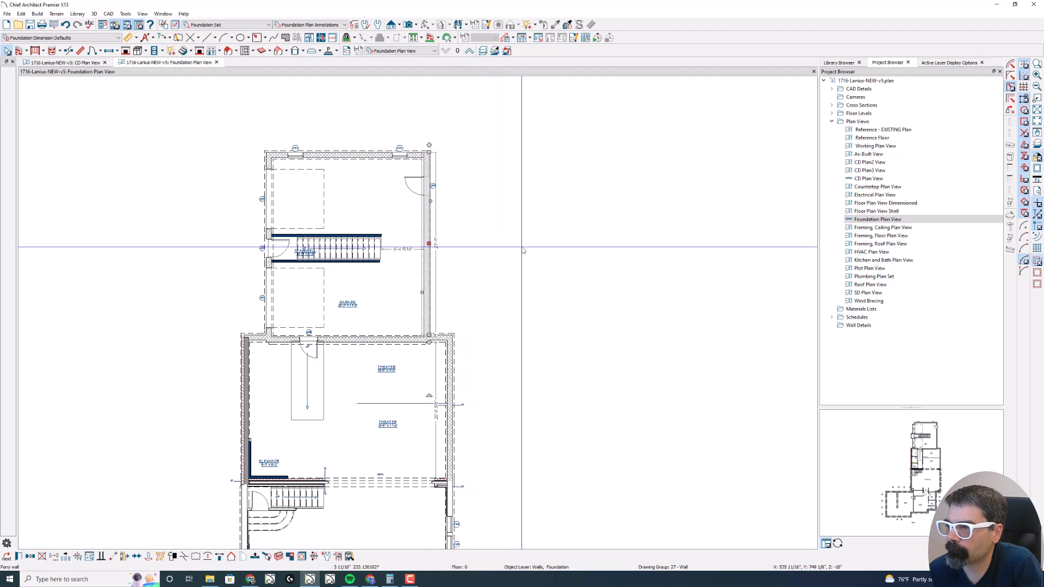
# - Turn off the Walls, Normal layer in the Foundation Set to hide the remaining framed walls
pyautogui.scroll(1, 510, 388)
pyautogui.scroll(3, 216, 468)
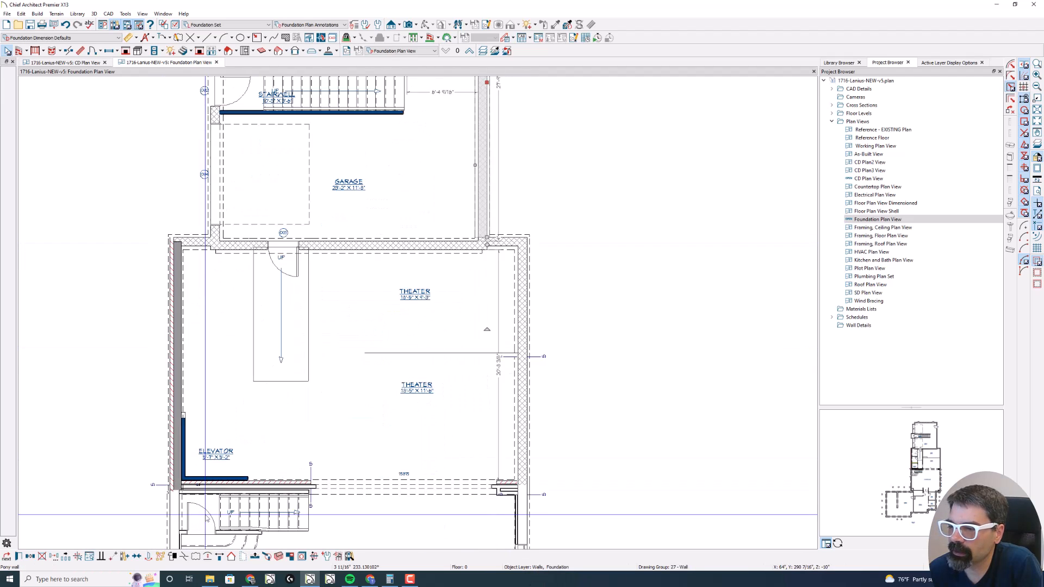
pyautogui.press('l')
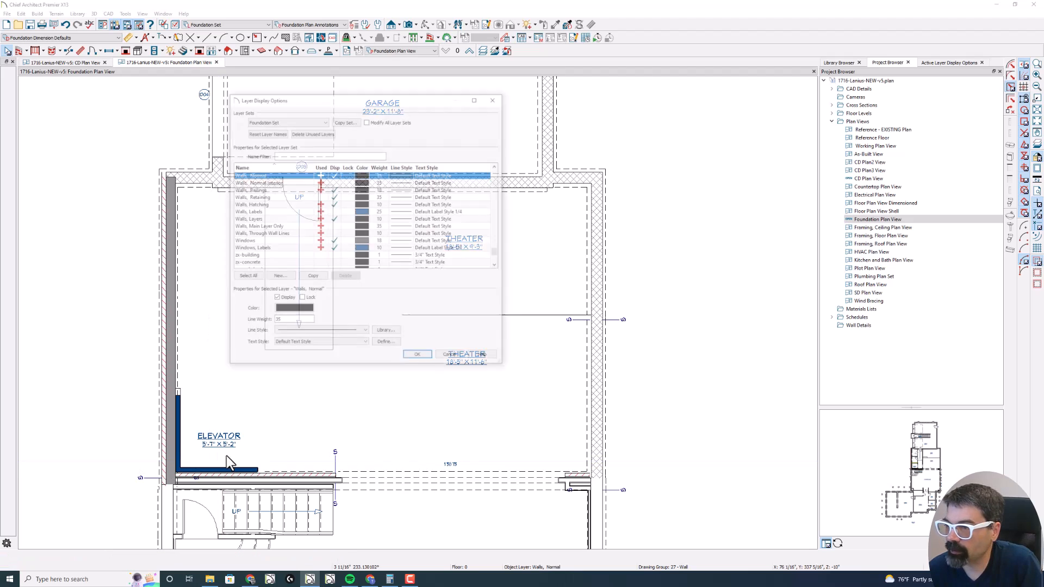
pyautogui.click(334, 175)
pyautogui.press('Return')
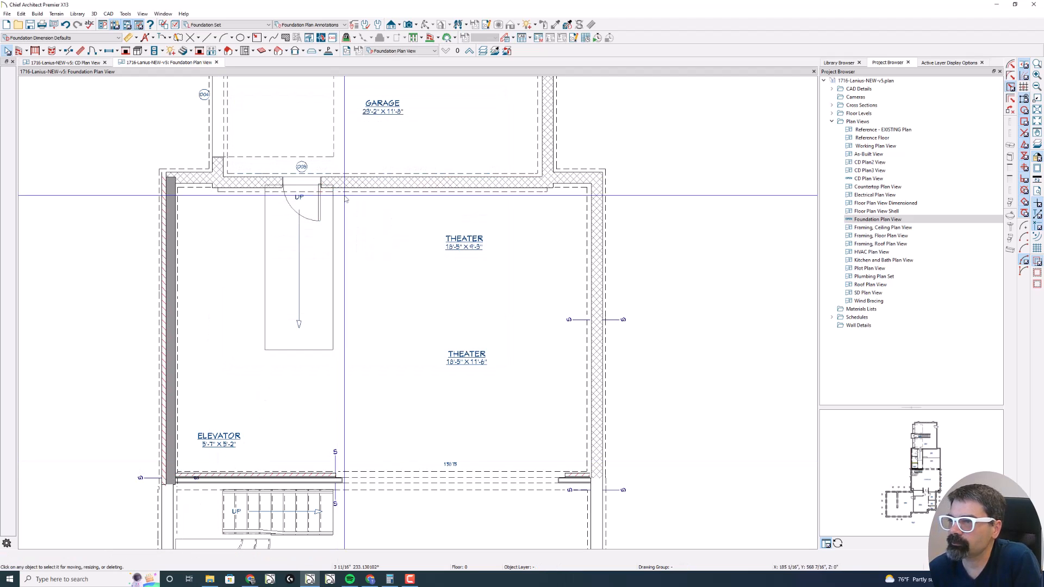
# - Add an end-to-end dimension across the full width of the garage above its upper exterior wall
pyautogui.scroll(-3, 386, 313)
pyautogui.moveTo(384, 314); pyautogui.dragTo(356, 429, button='middle')
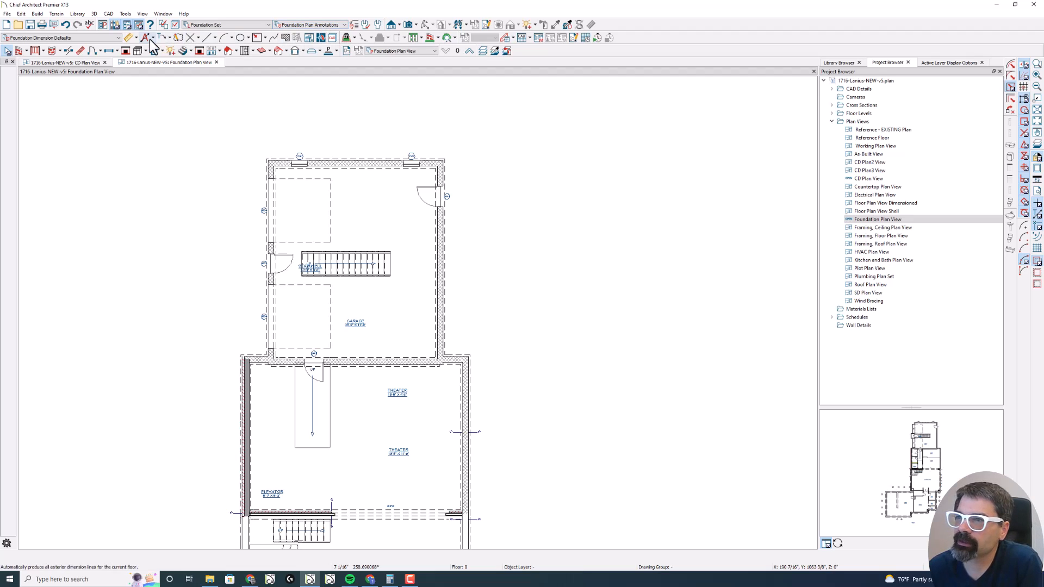
pyautogui.click(136, 38)
pyautogui.click(145, 64)
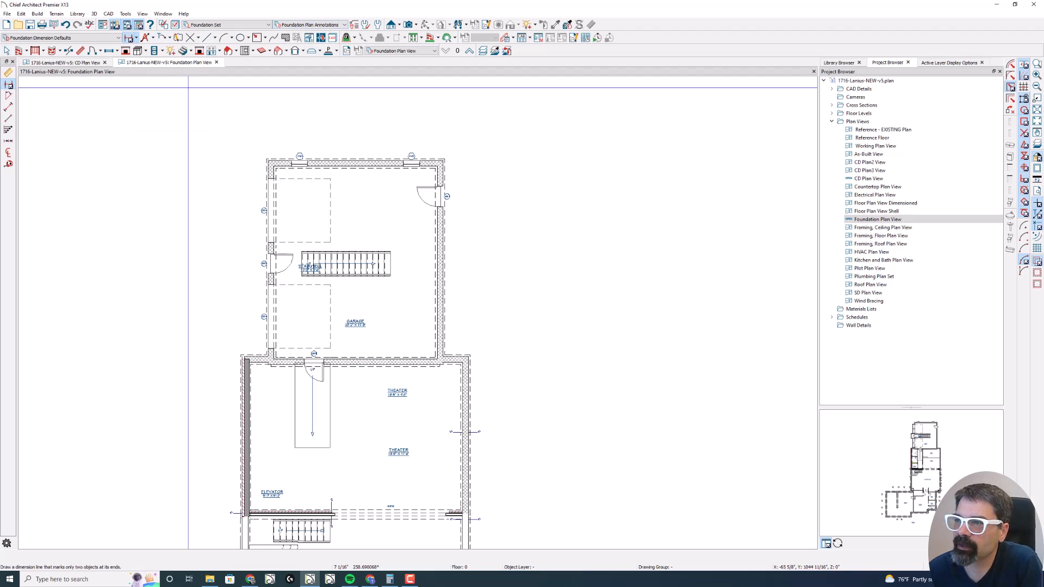
pyautogui.moveTo(265, 154)
pyautogui.mouseDown()
pyautogui.moveTo(443, 154)
pyautogui.moveTo(383, 146)
pyautogui.mouseUp()
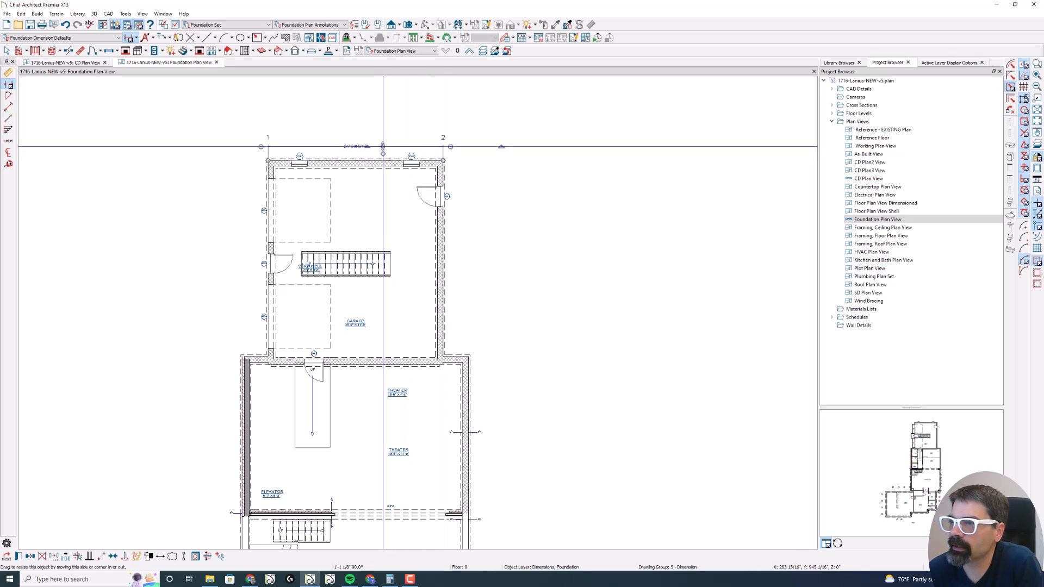
pyautogui.press('Escape')
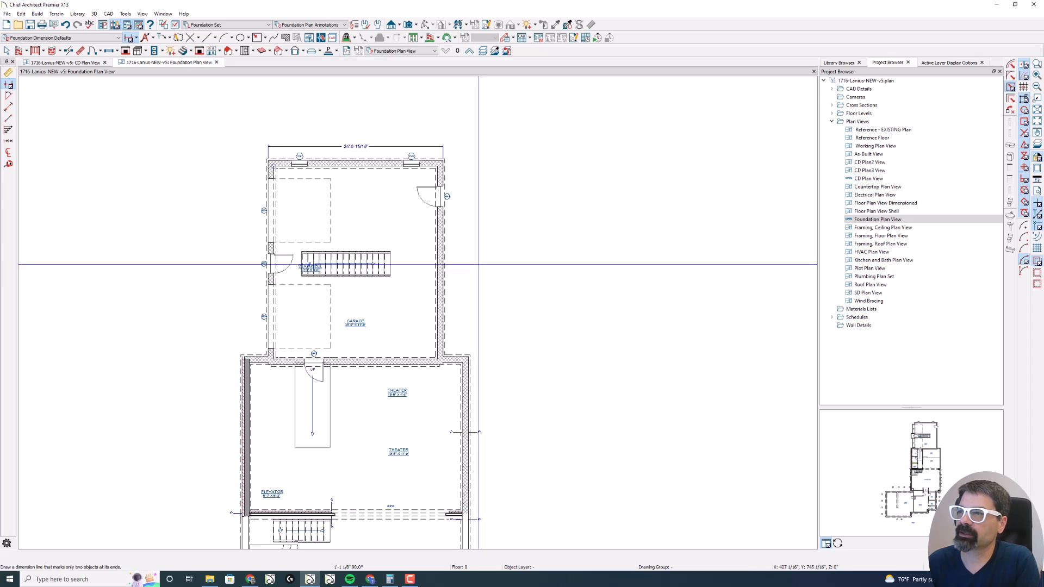
# - Switch to CD Plan View to examine the garage's dimensions, and return to Foundation Plan View
pyautogui.click(387, 51)
pyautogui.click(389, 110)
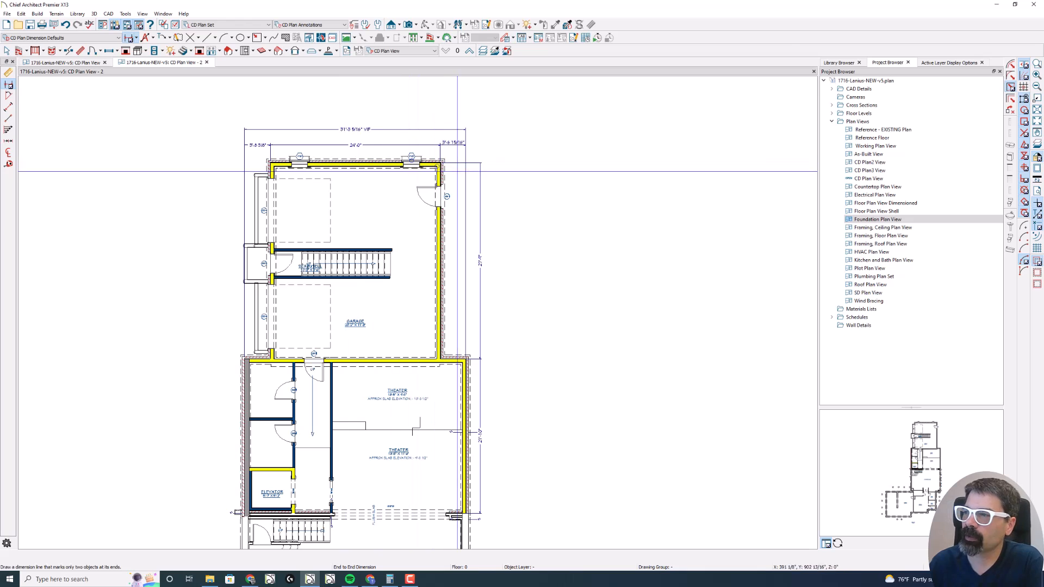
pyautogui.scroll(1, 347, 147)
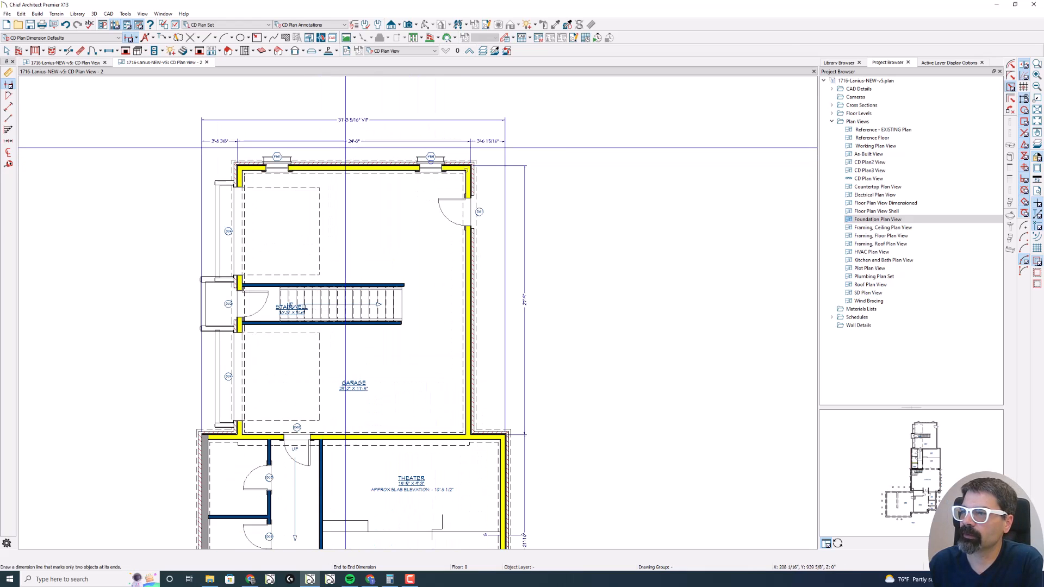
pyautogui.scroll(1, 345, 147)
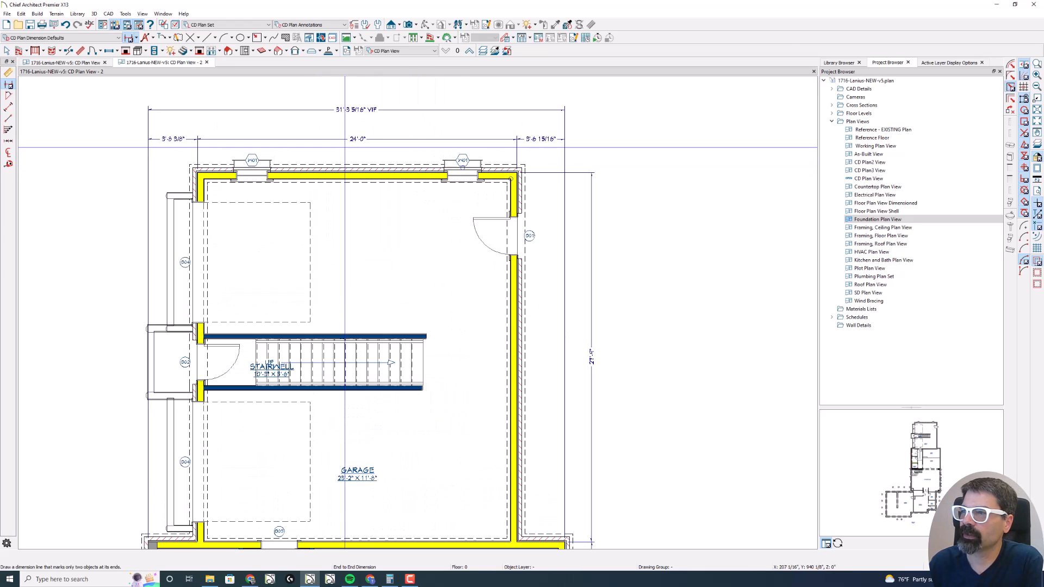
pyautogui.click(399, 51)
pyautogui.click(416, 157)
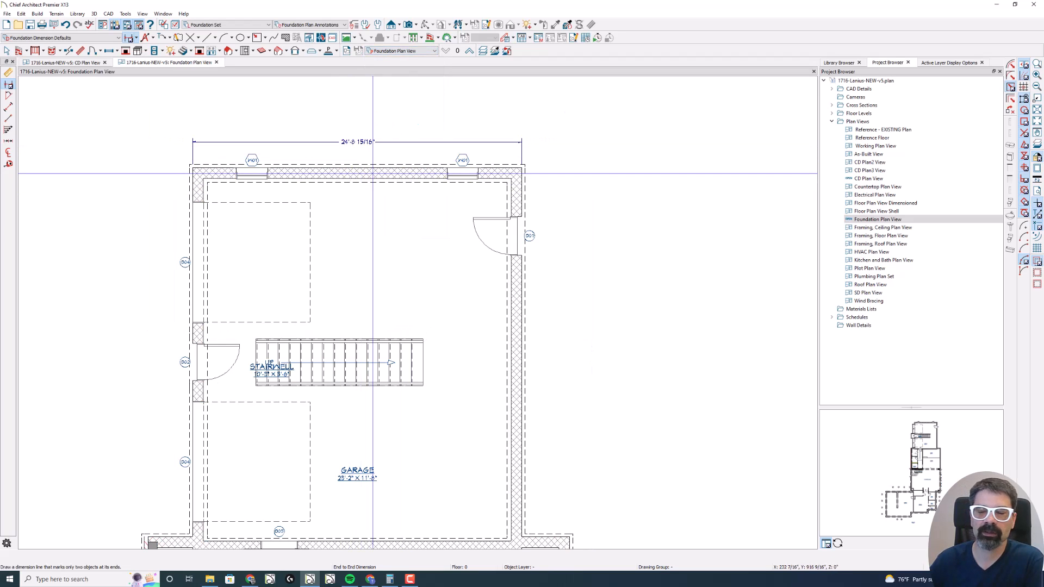
pyautogui.scroll(-1, 392, 126)
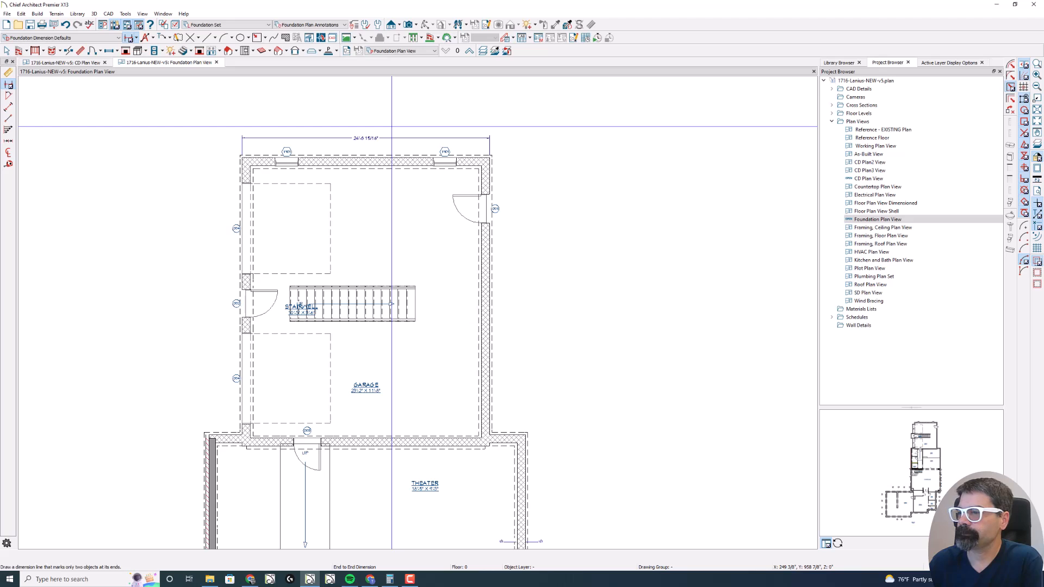